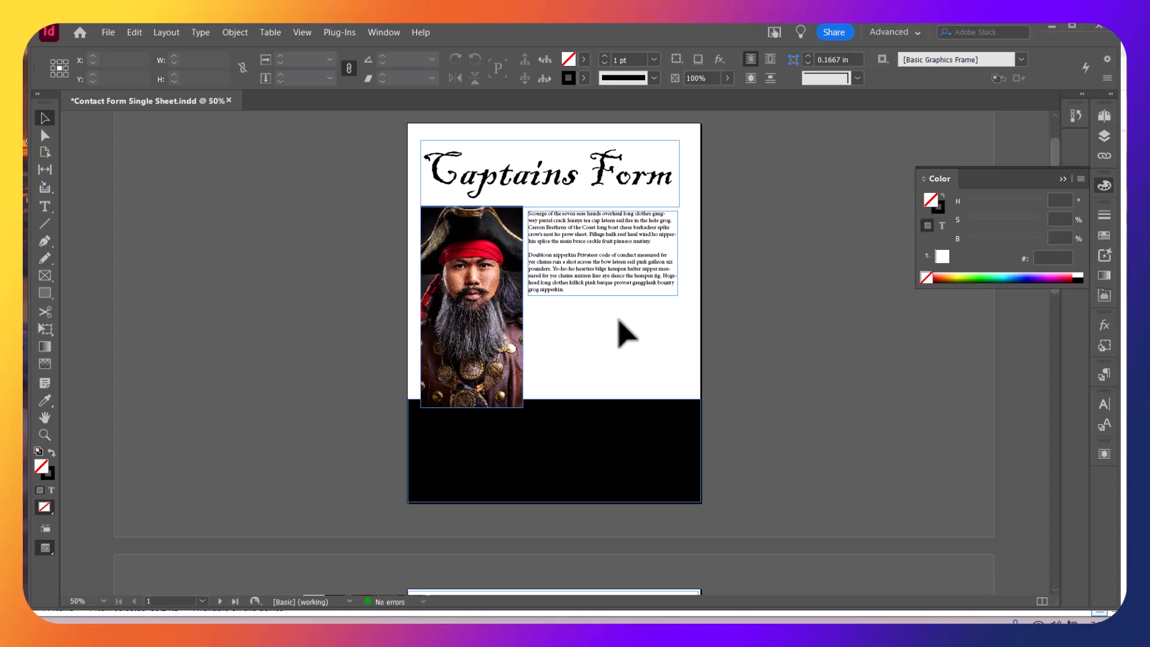
scroll(626, 336, up, 2)
scroll(627, 334, up, 2)
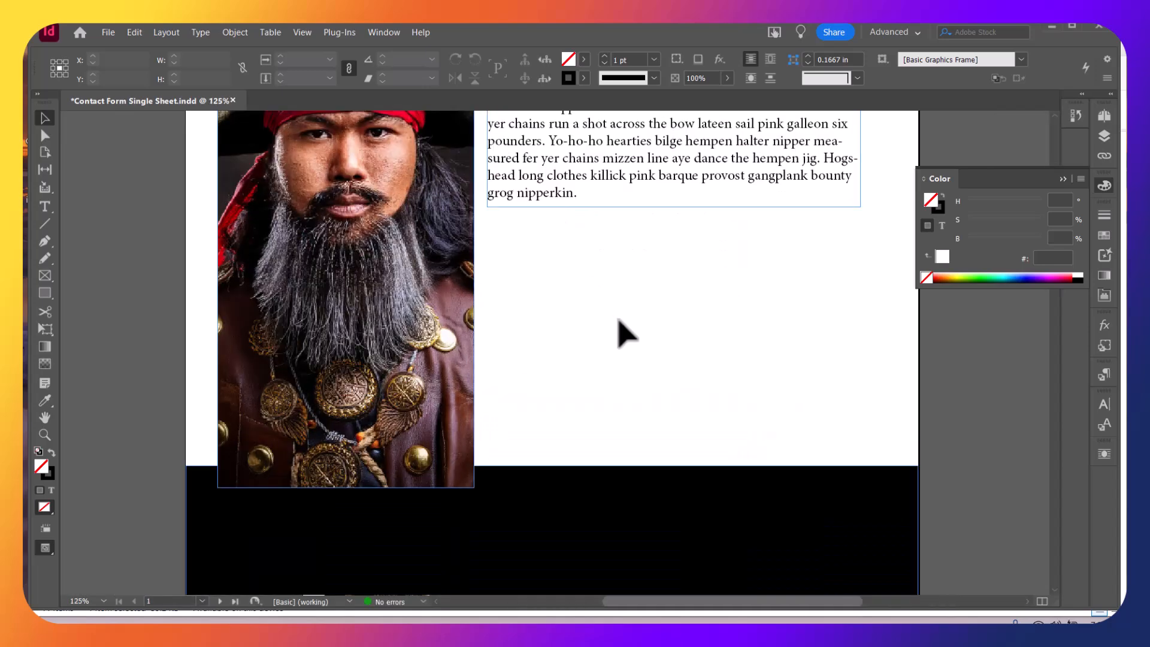
Pan the page with the Hand tool so the pirate photo and paragraph fill the view
drag(649, 329, 555, 359)
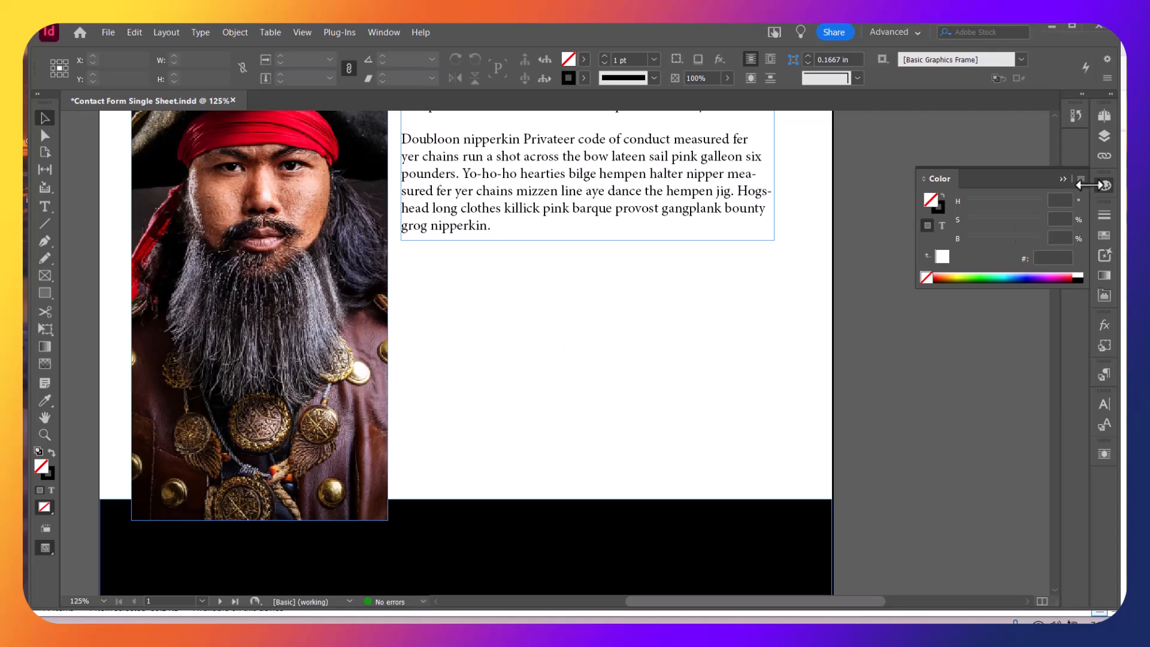
Show the Layers panel, browse the Window menu, and toggle Layer 2's visibility off and back on
click(1104, 134)
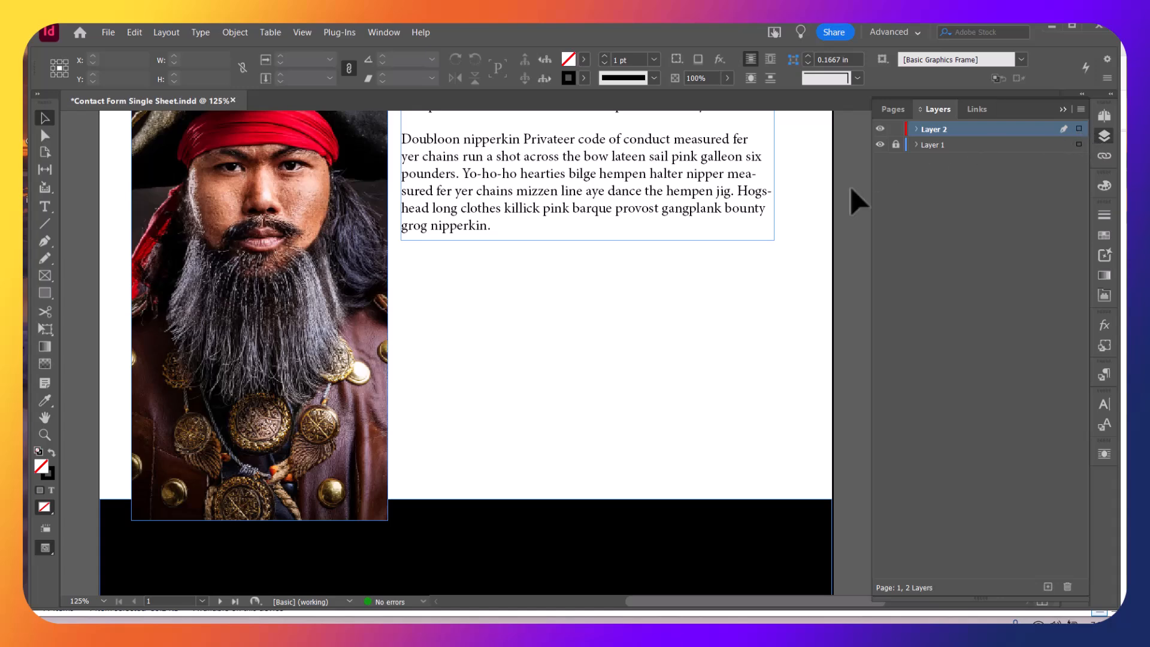
click(889, 32)
click(384, 32)
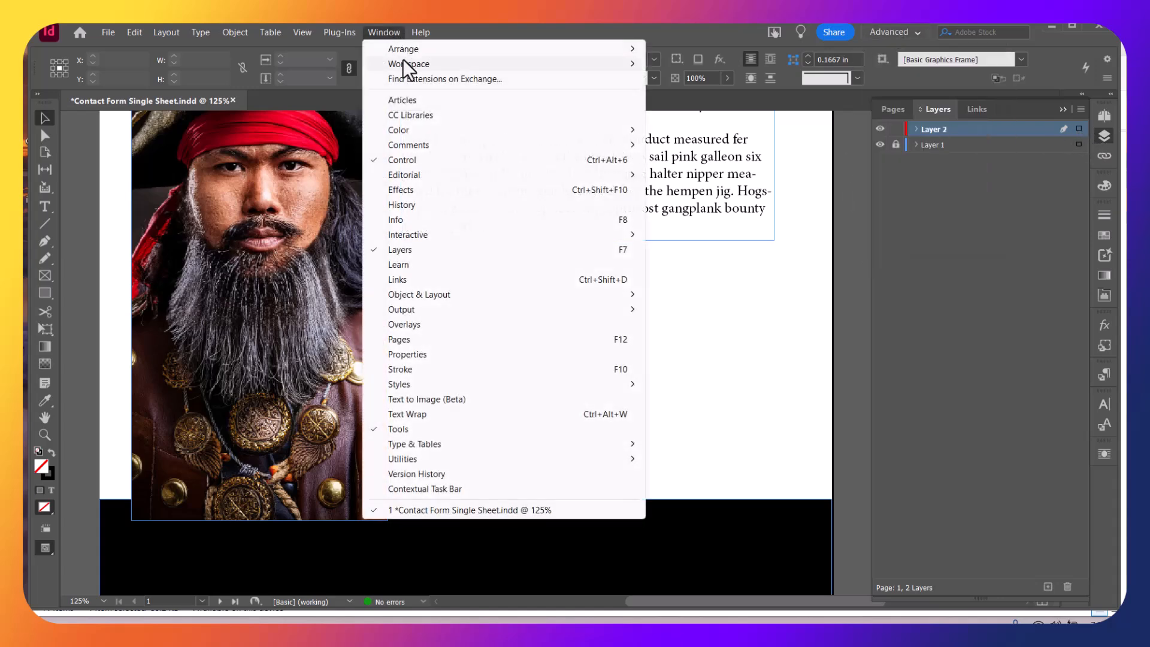
mouse_move(409, 64)
click(901, 32)
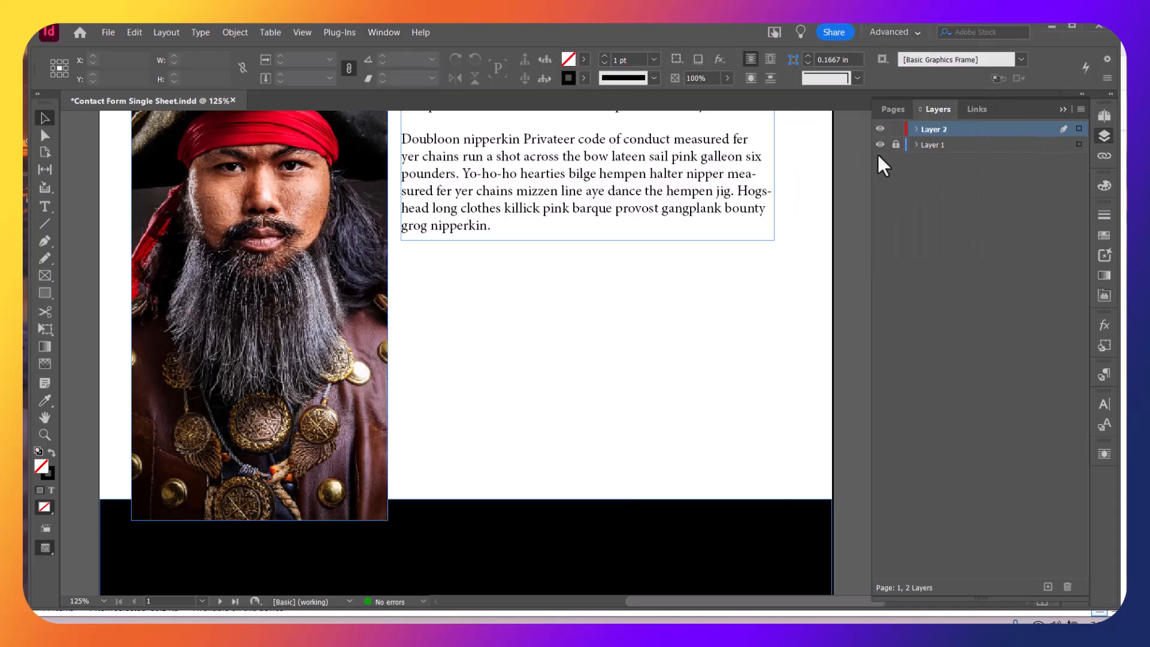
click(880, 129)
click(879, 128)
Rename Layer 2 to Form and close the Layers panel
double_click(935, 130)
text(Form)
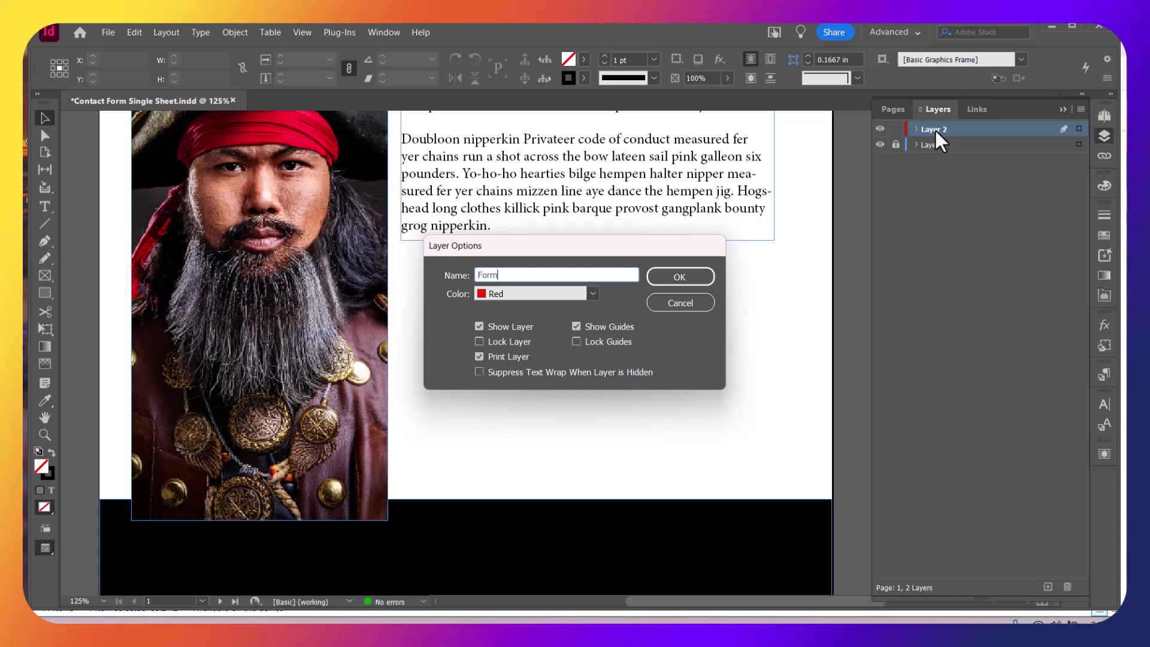
key(Return)
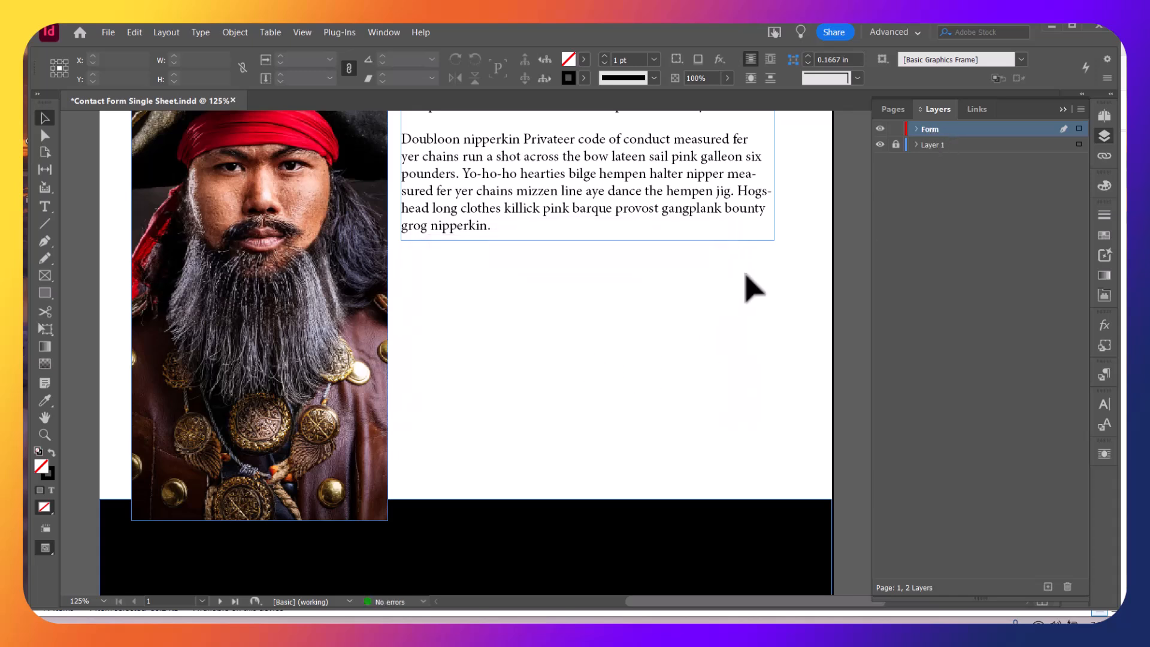
click(1106, 134)
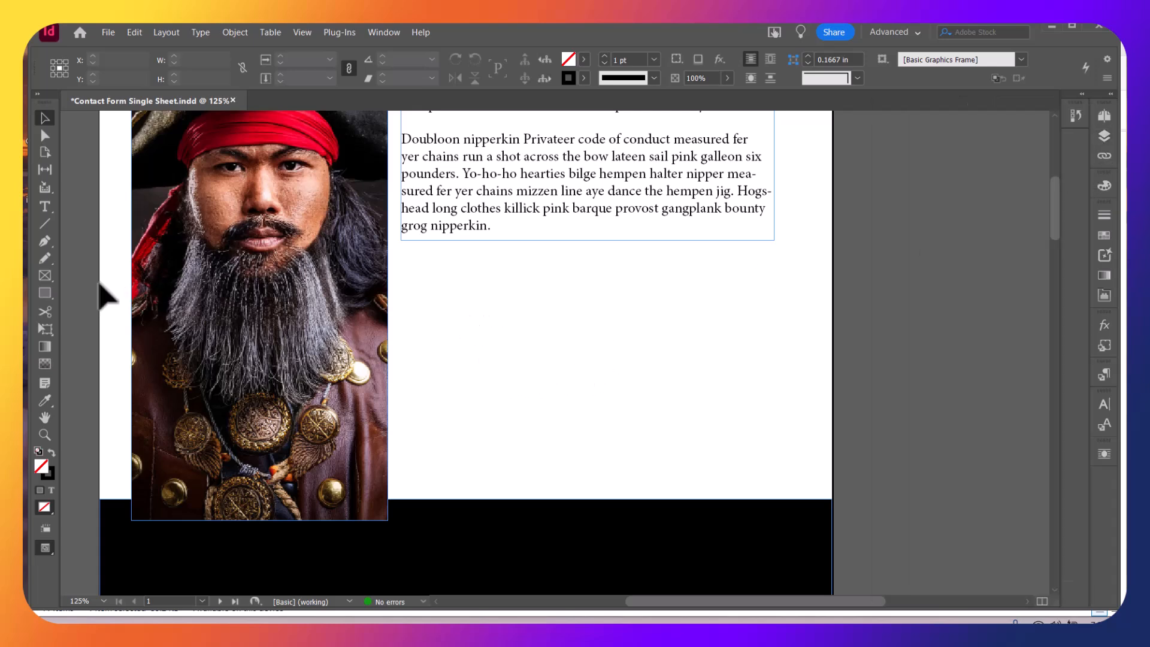
Draw a wide rectangle frame below the paragraph with white fill and black stroke
click(45, 294)
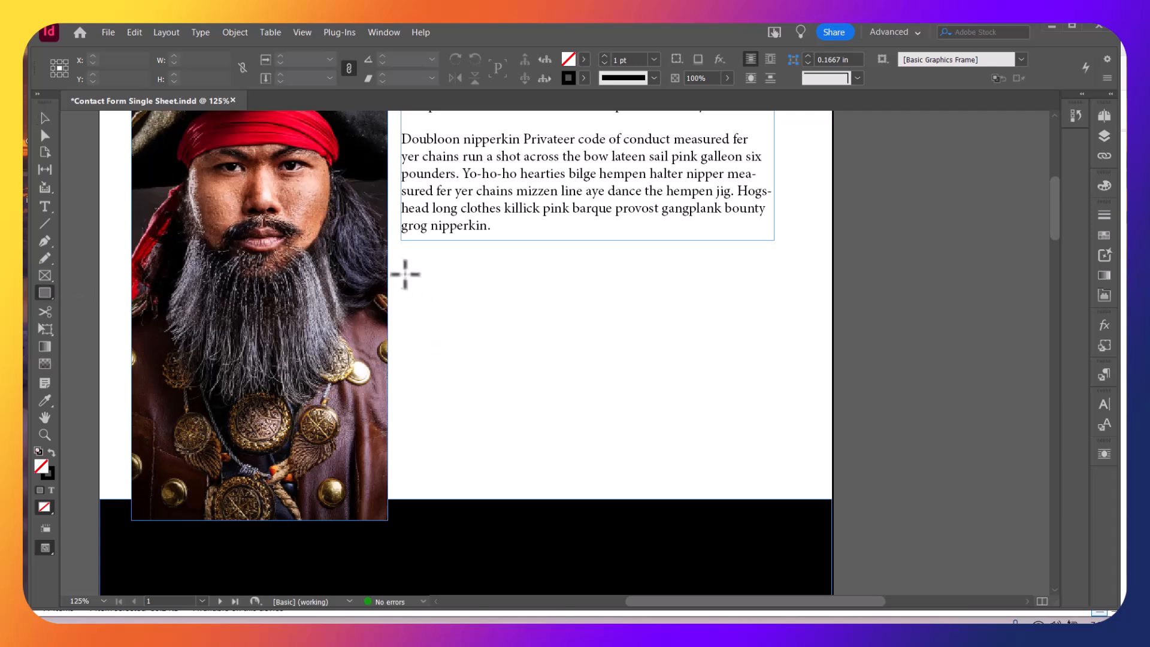
drag(402, 274, 772, 320)
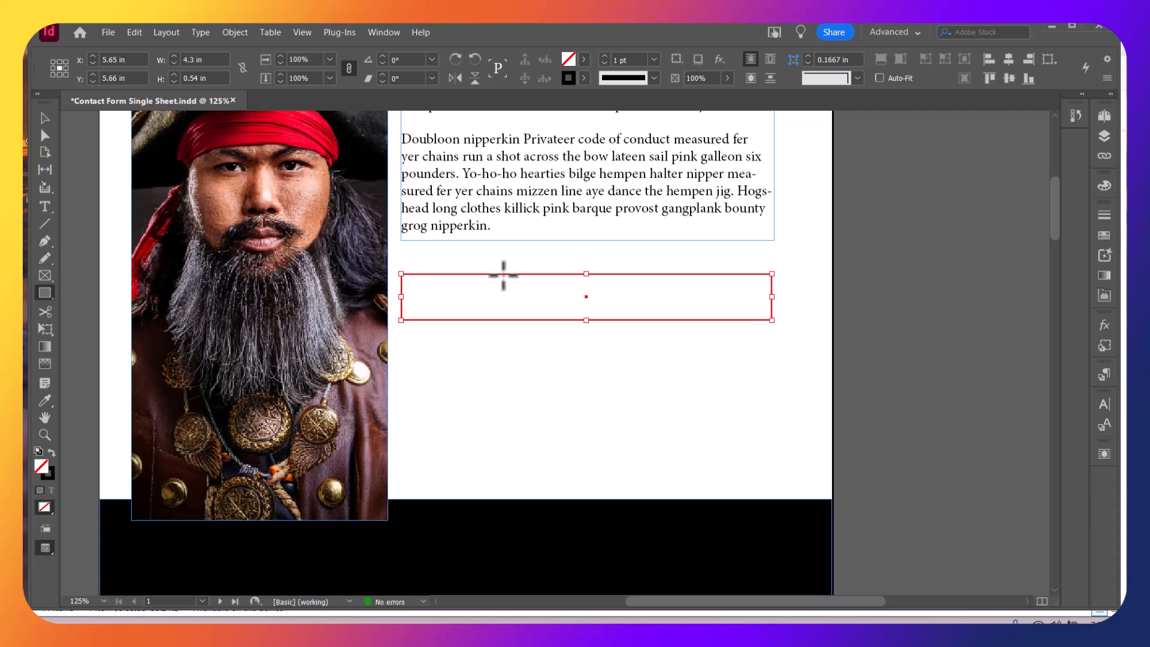
click(1103, 185)
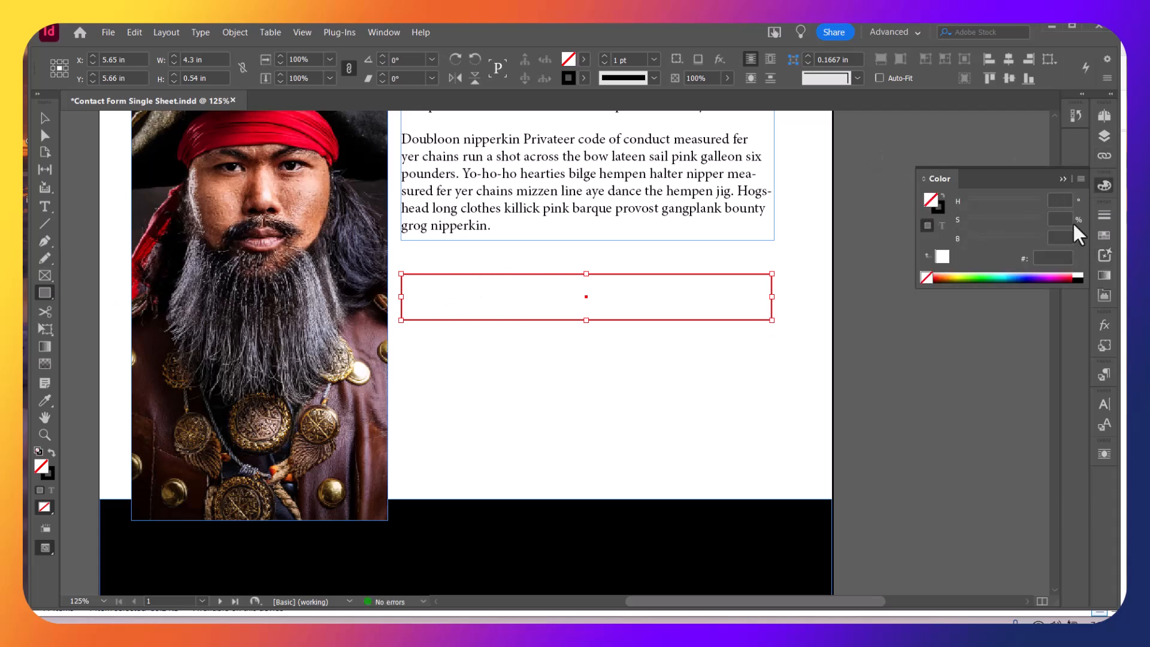
click(942, 257)
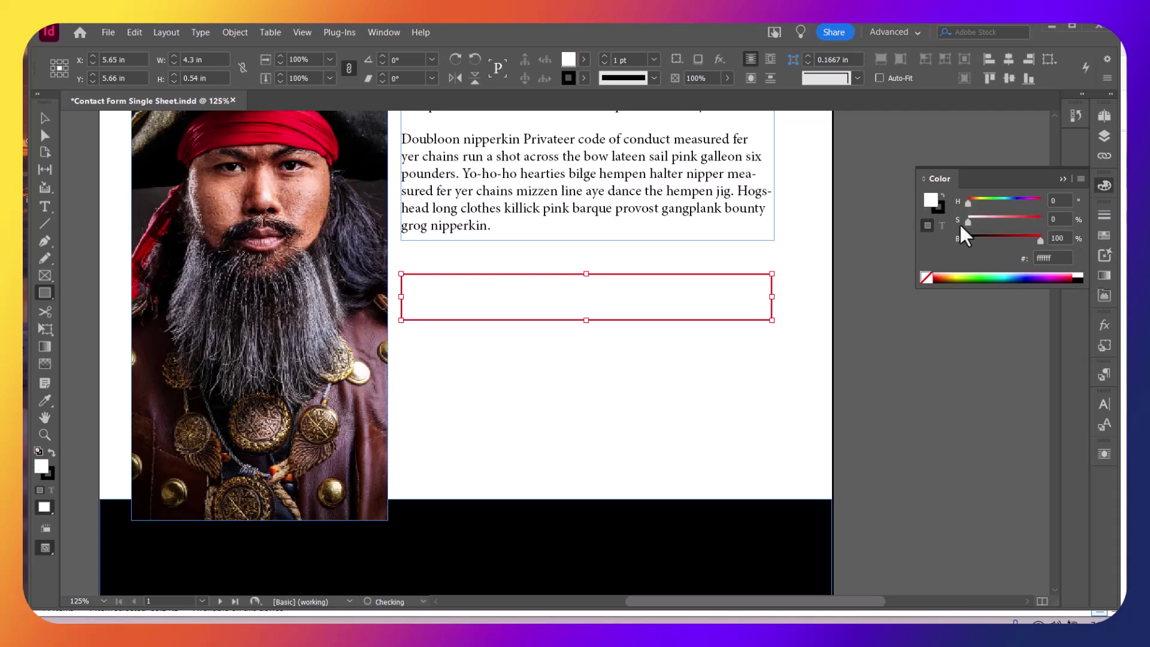
click(932, 200)
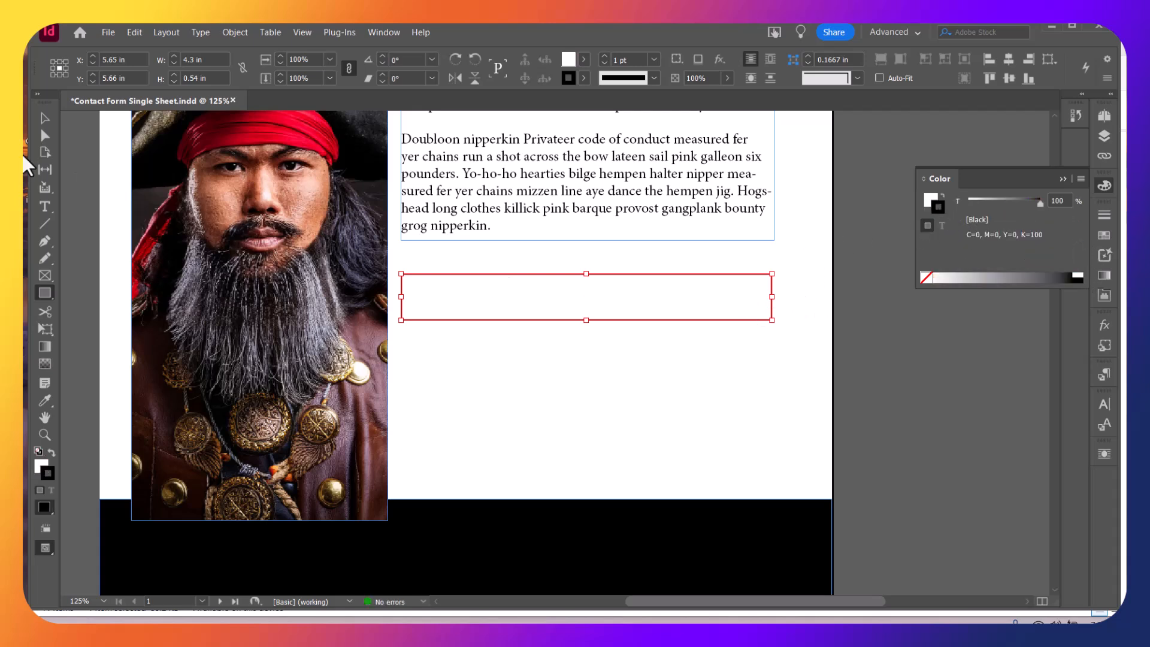
click(45, 118)
click(444, 377)
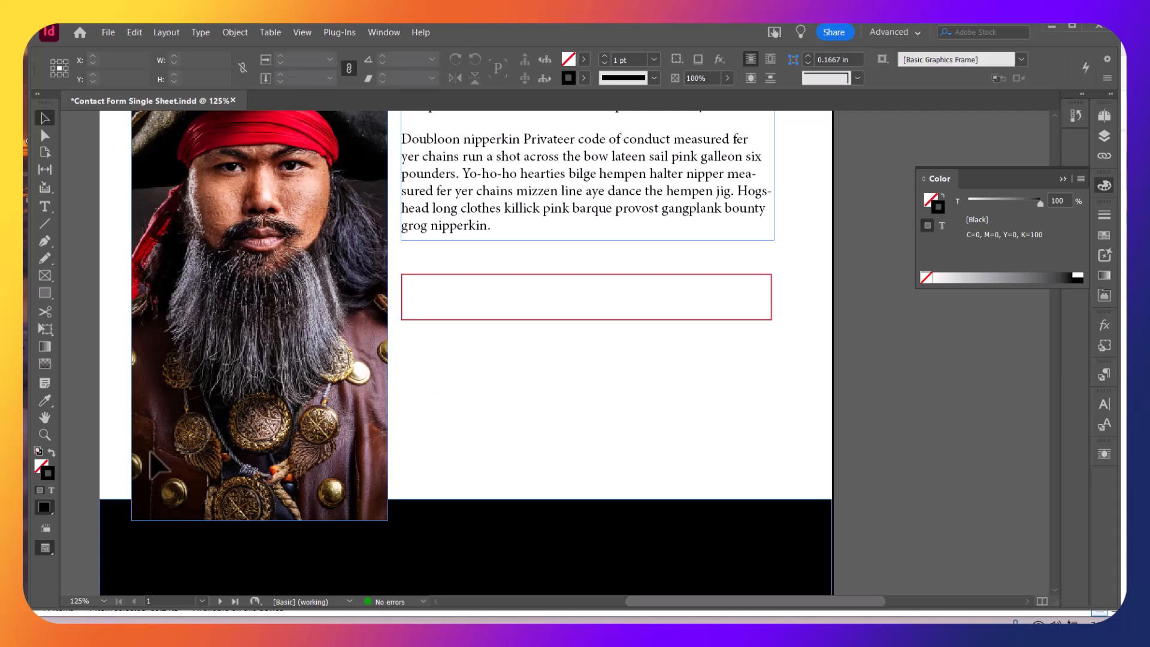
Check the box in Preview screen mode, then return to Normal mode
click(49, 548)
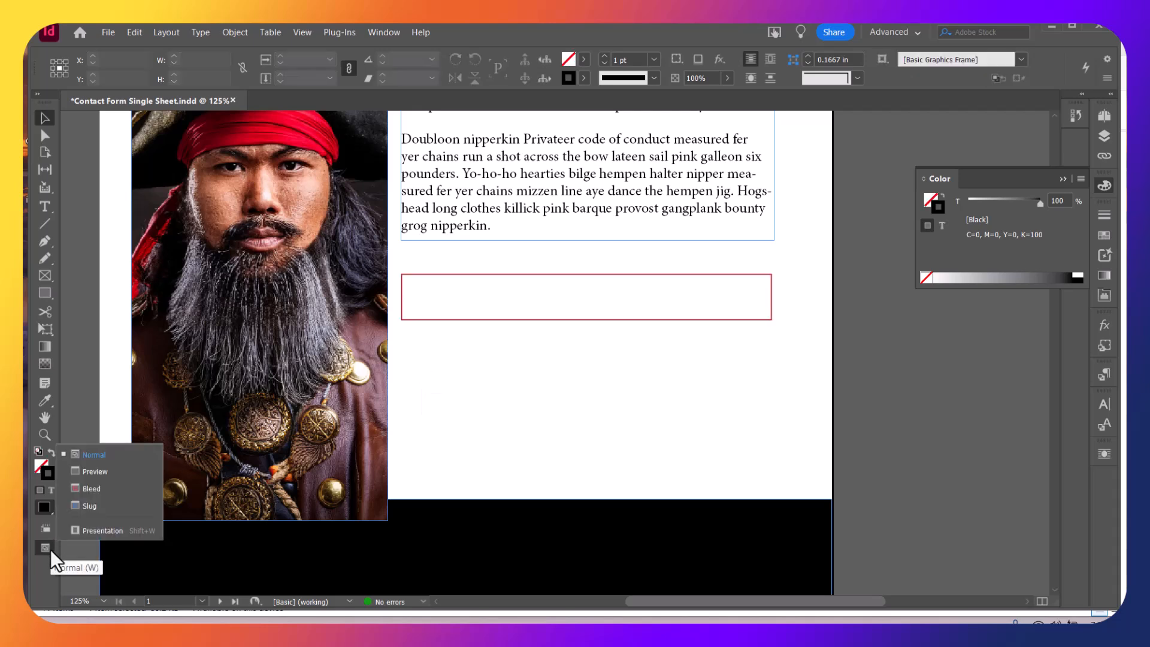
click(90, 472)
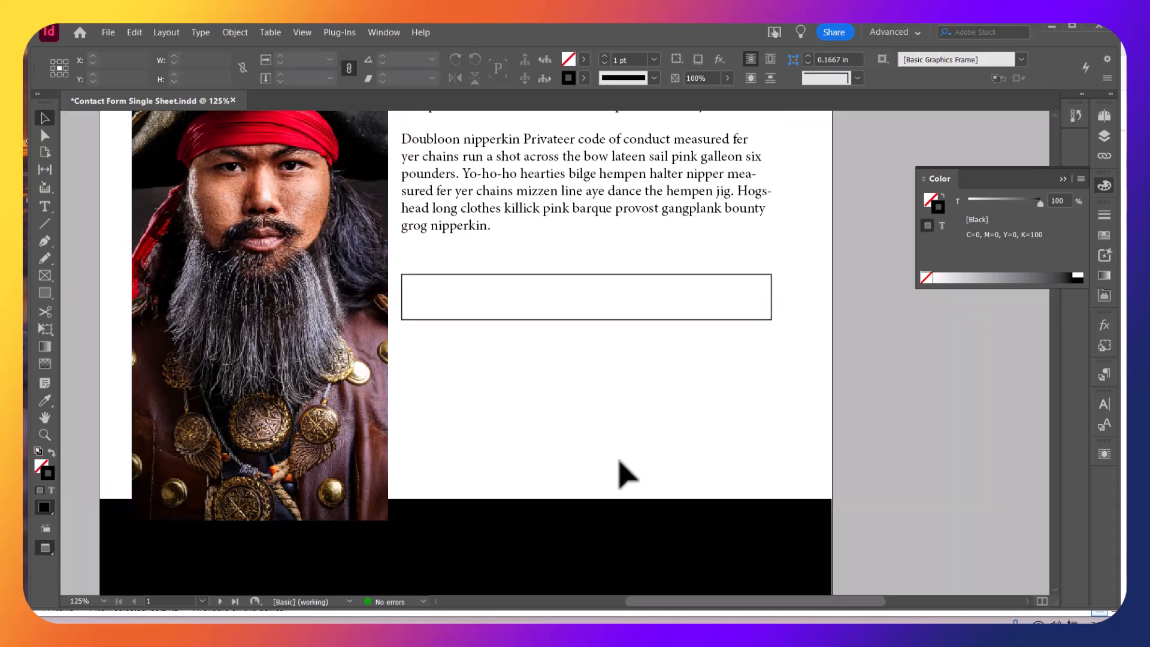
click(46, 549)
click(94, 454)
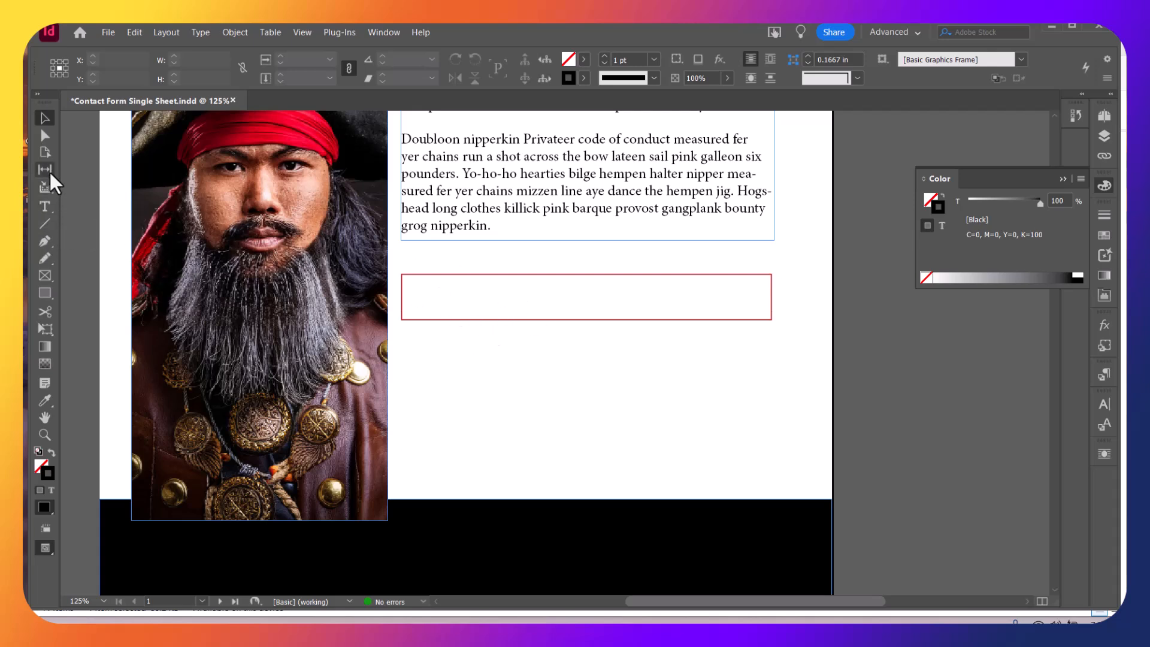
Create a text frame above the box reading Pirate's Name: and select it
click(47, 208)
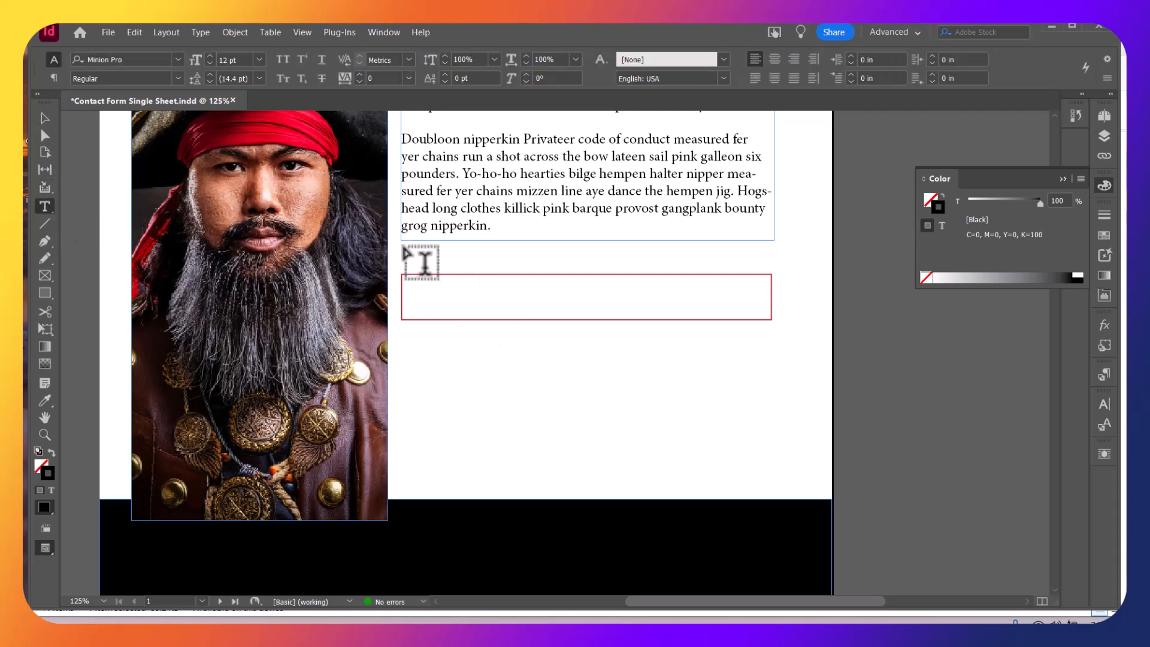
mouse_move(402, 248)
mouse_down()
mouse_move(780, 285)
mouse_move(771, 270)
mouse_up()
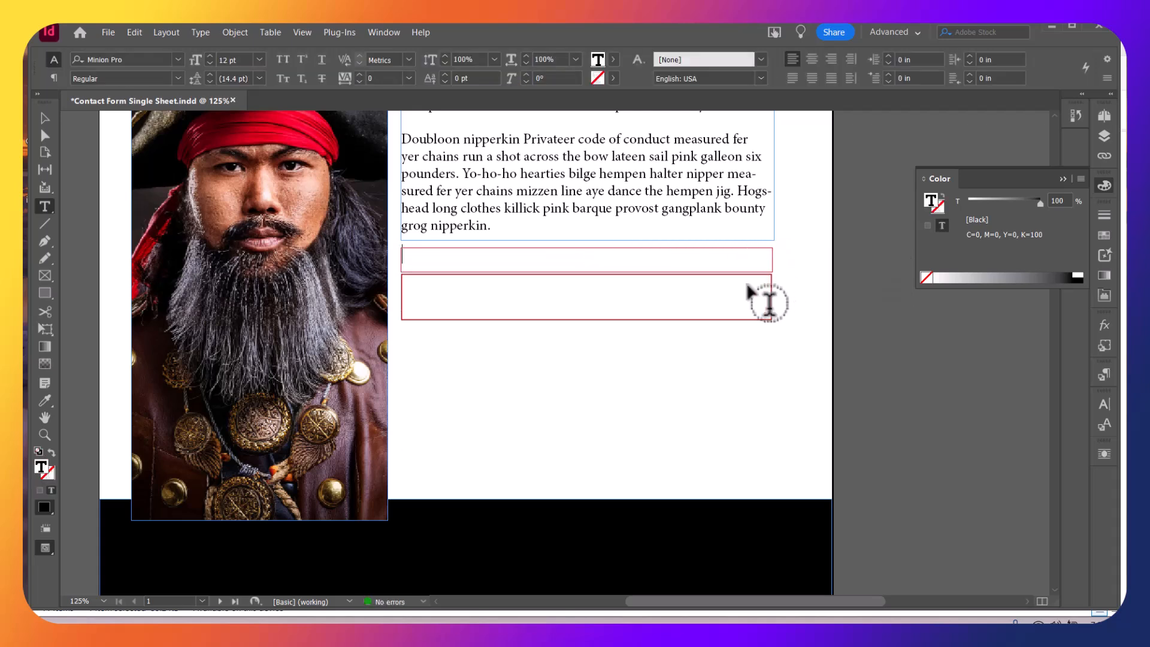
text(Pirate’s N)
text(ame:)
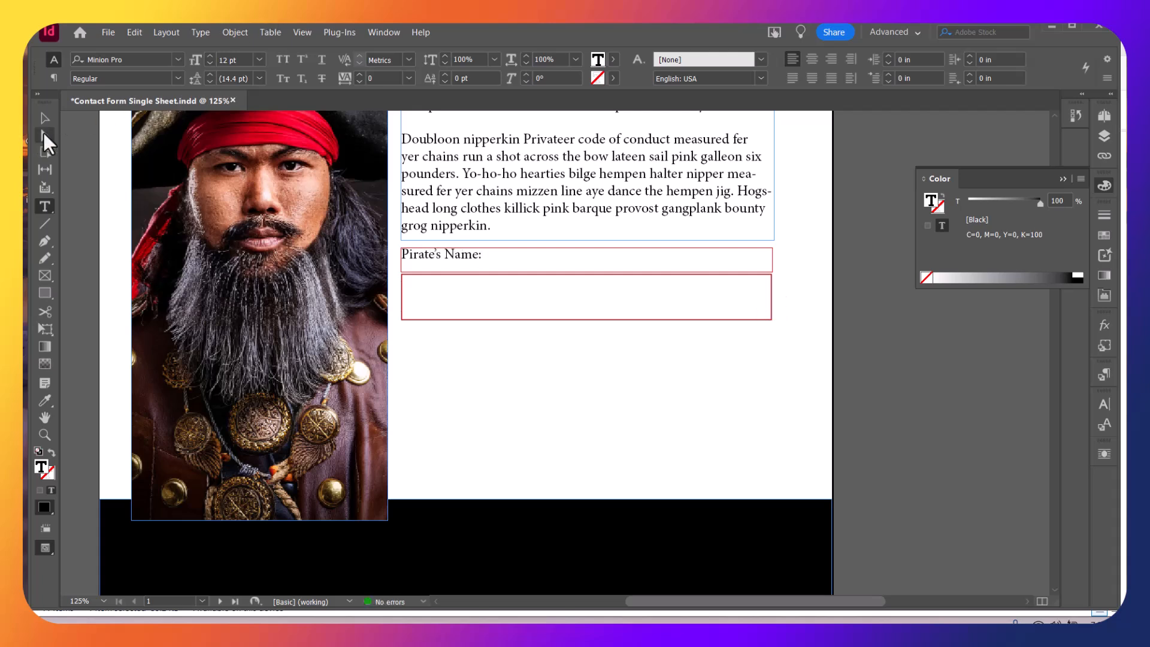
click(45, 119)
click(486, 265)
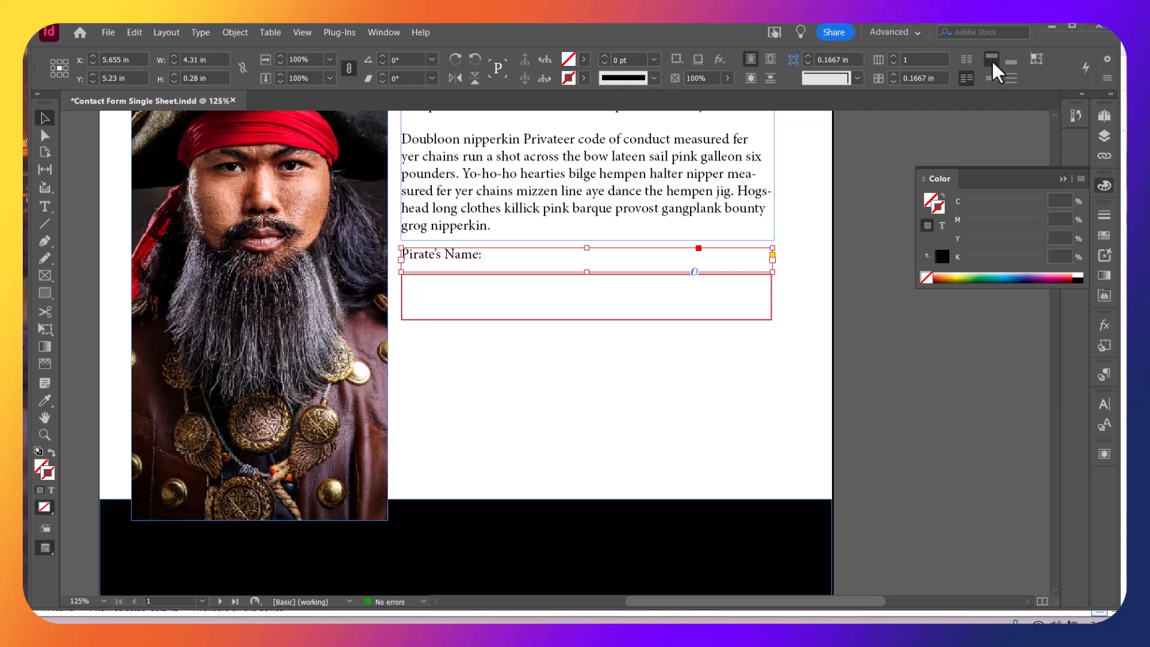
Centre the Pirate's Name: label vertically in its frame and deselect it
click(1011, 58)
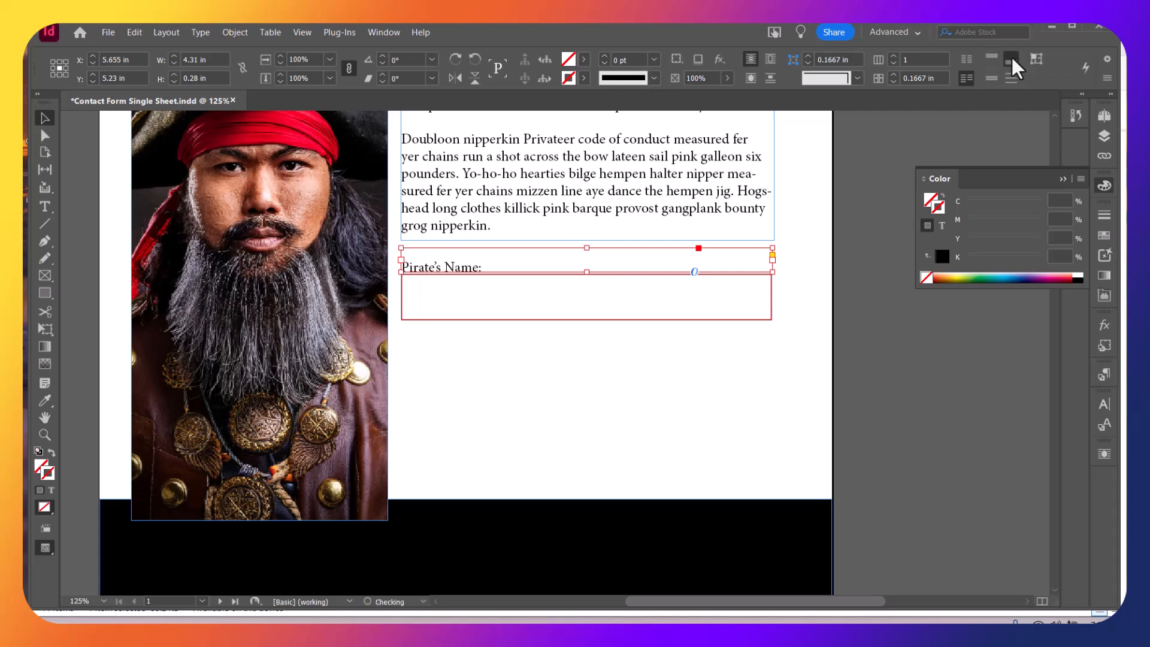
click(990, 78)
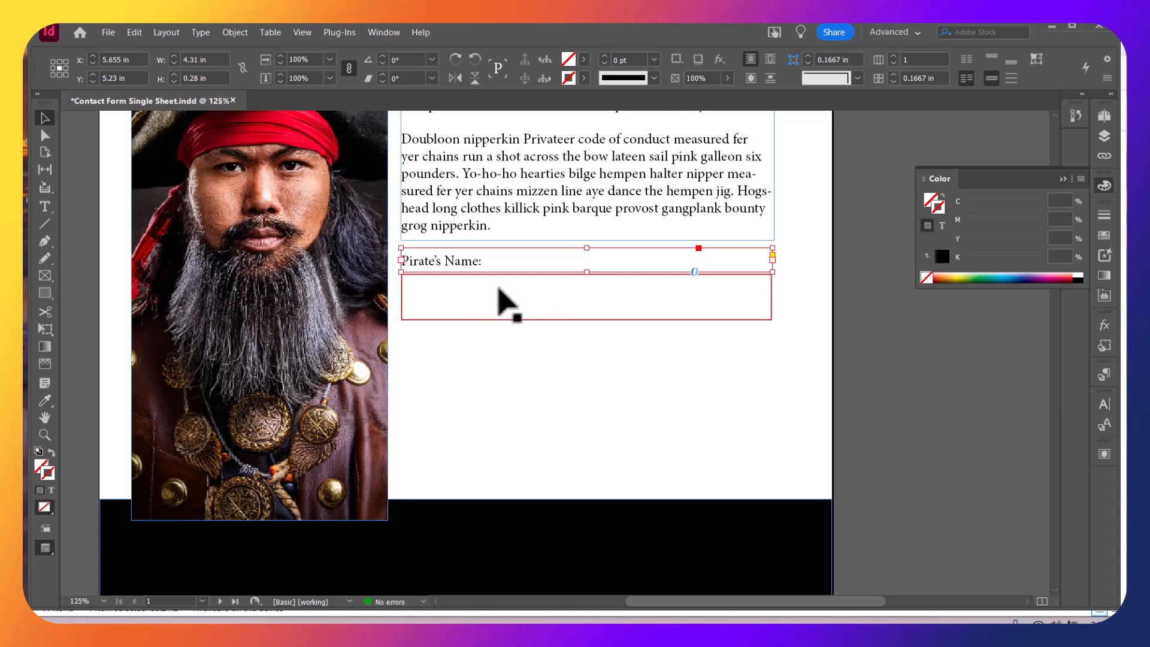
click(534, 362)
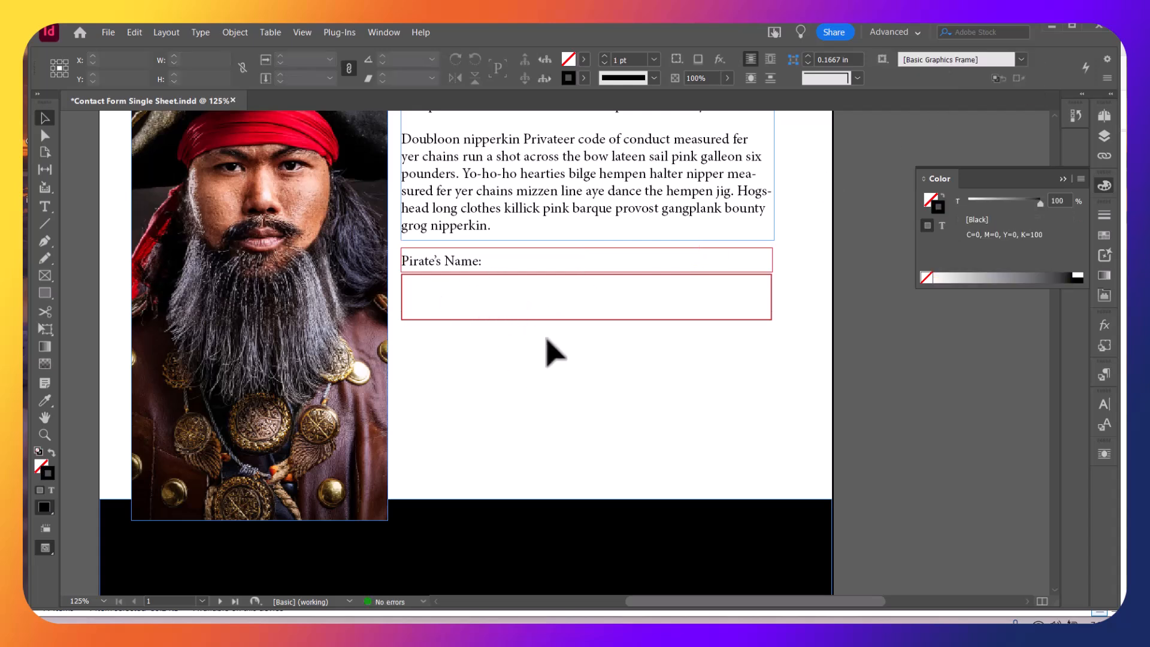
click(46, 274)
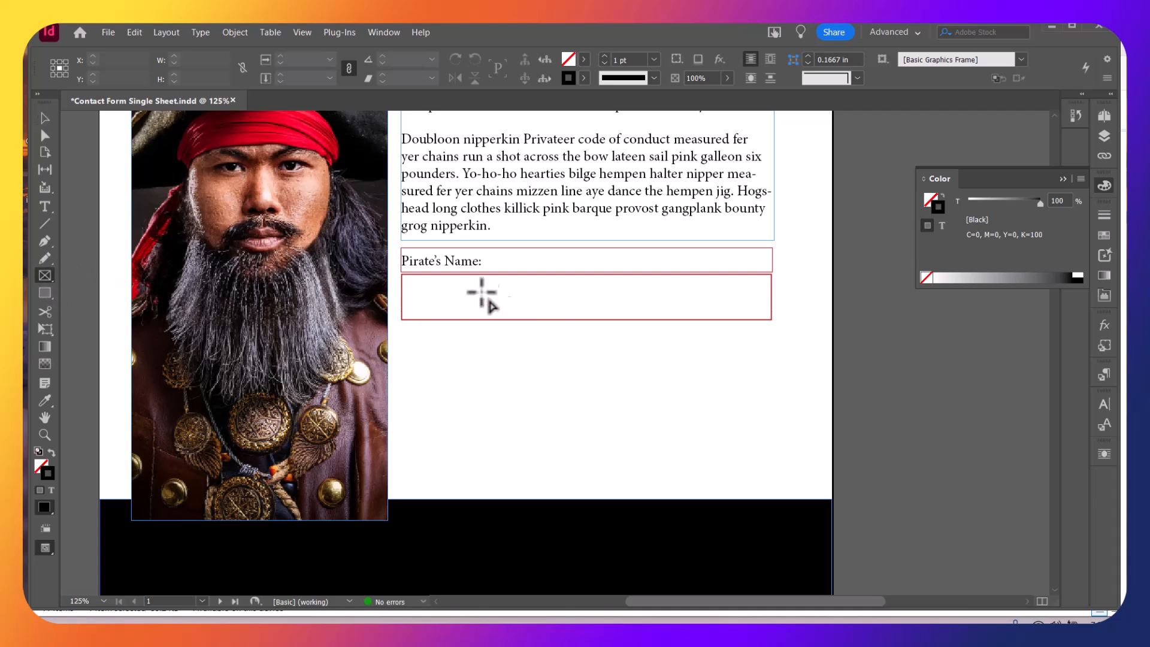
drag(410, 286, 767, 312)
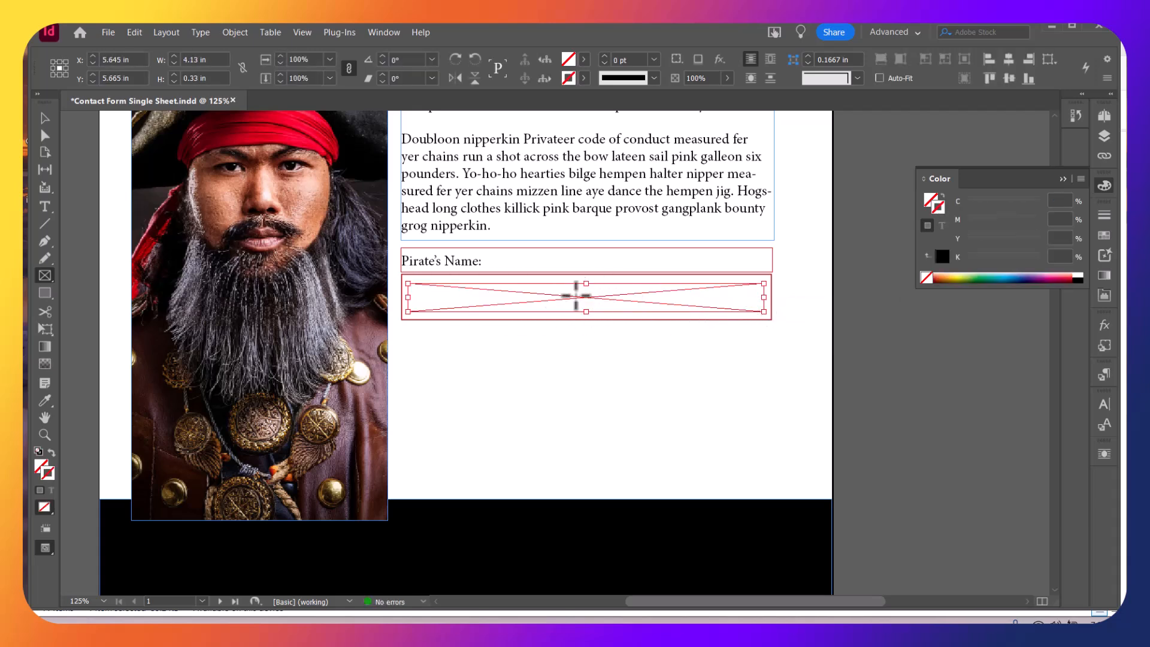
click(46, 118)
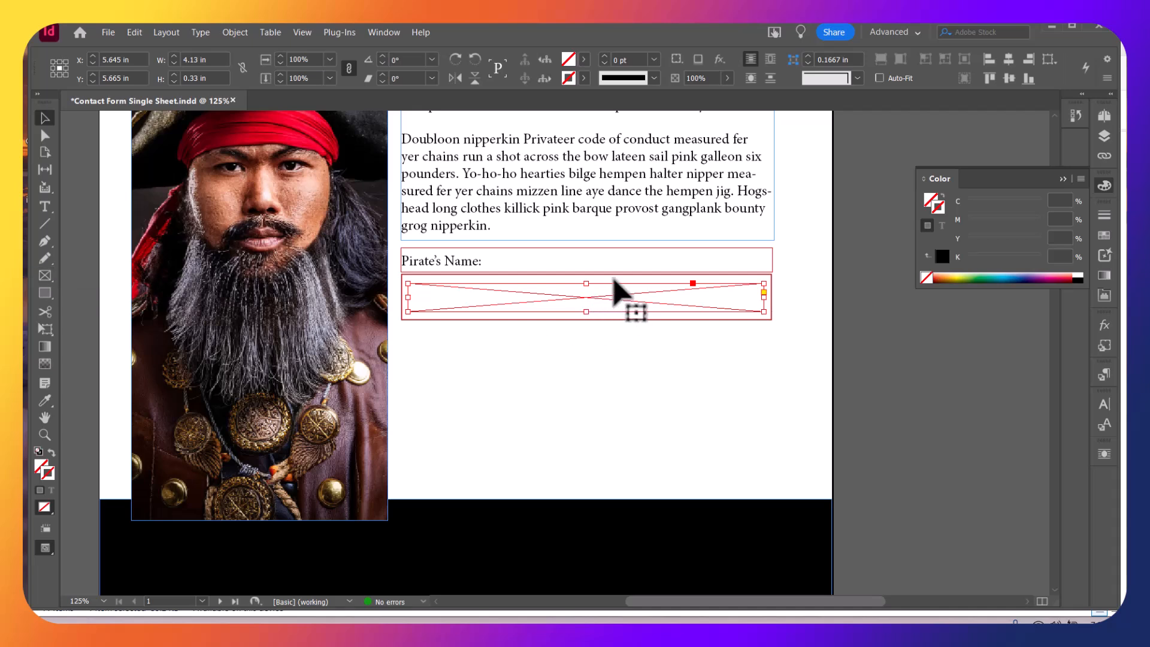
click(647, 355)
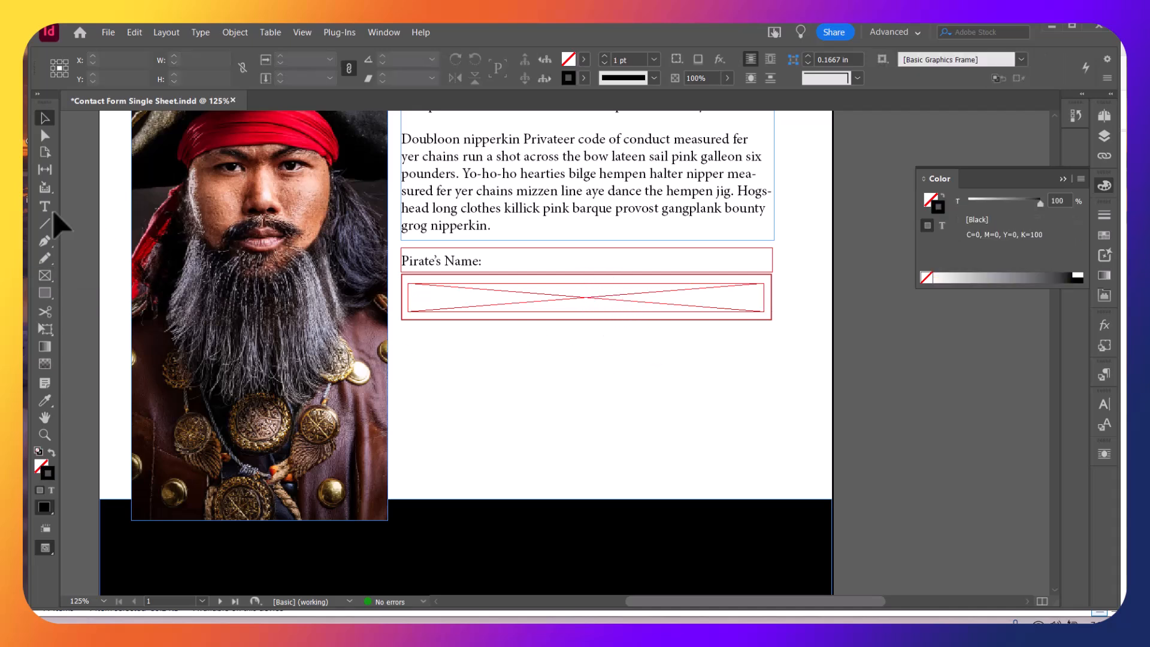
click(45, 294)
drag(550, 356, 639, 395)
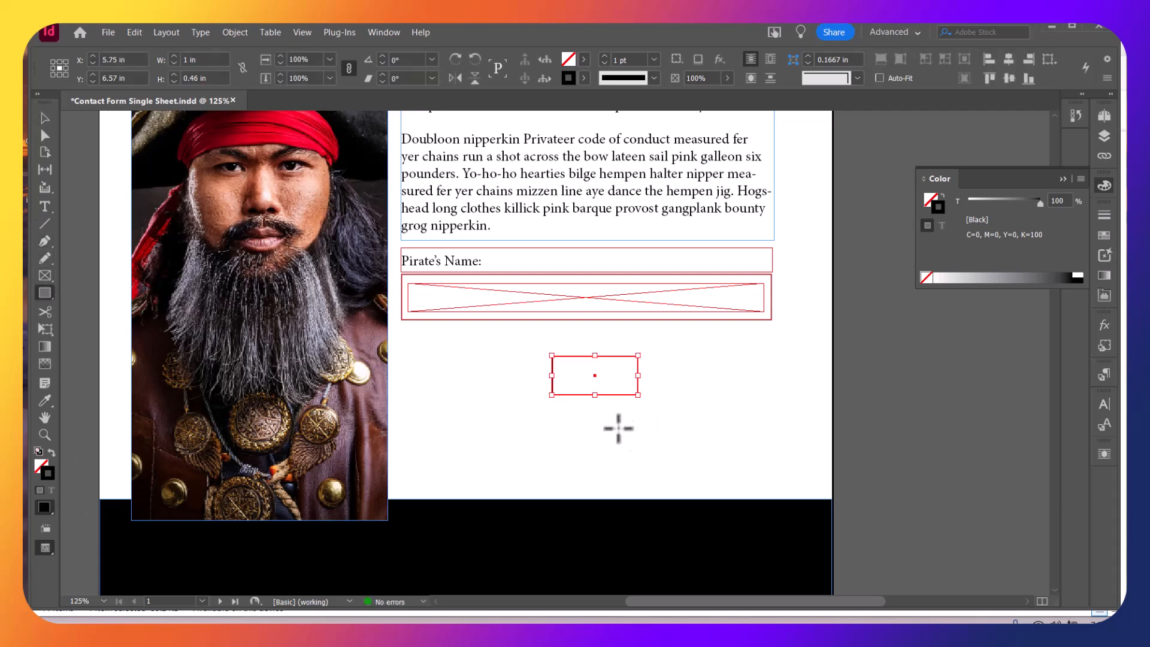
key(Escape)
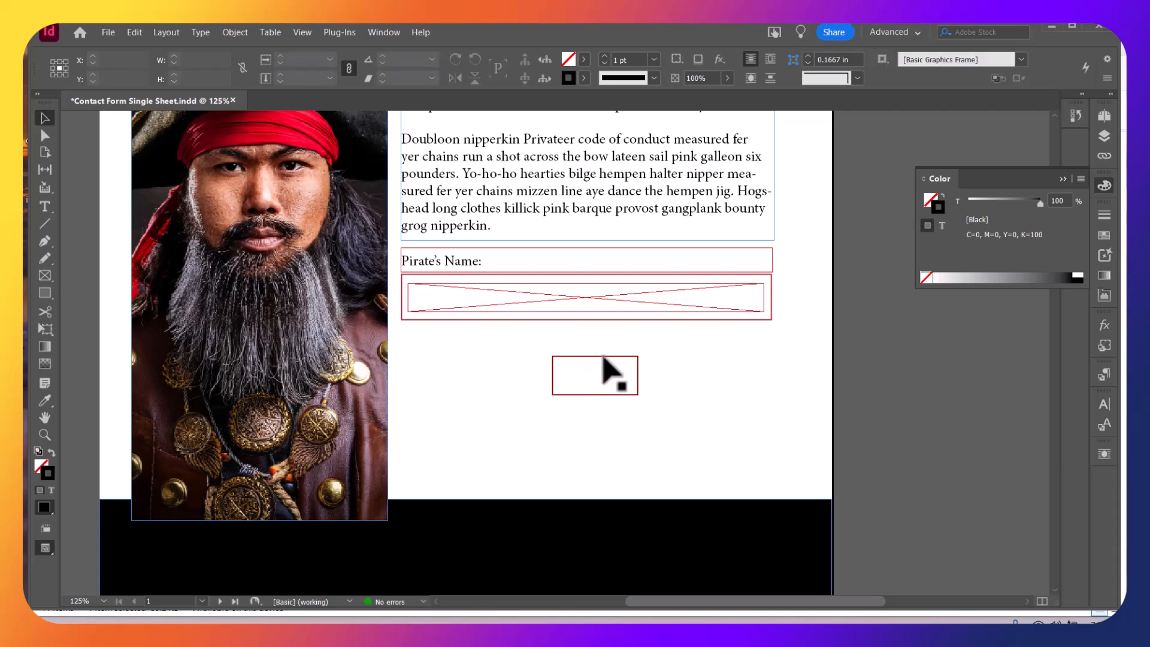
click(607, 369)
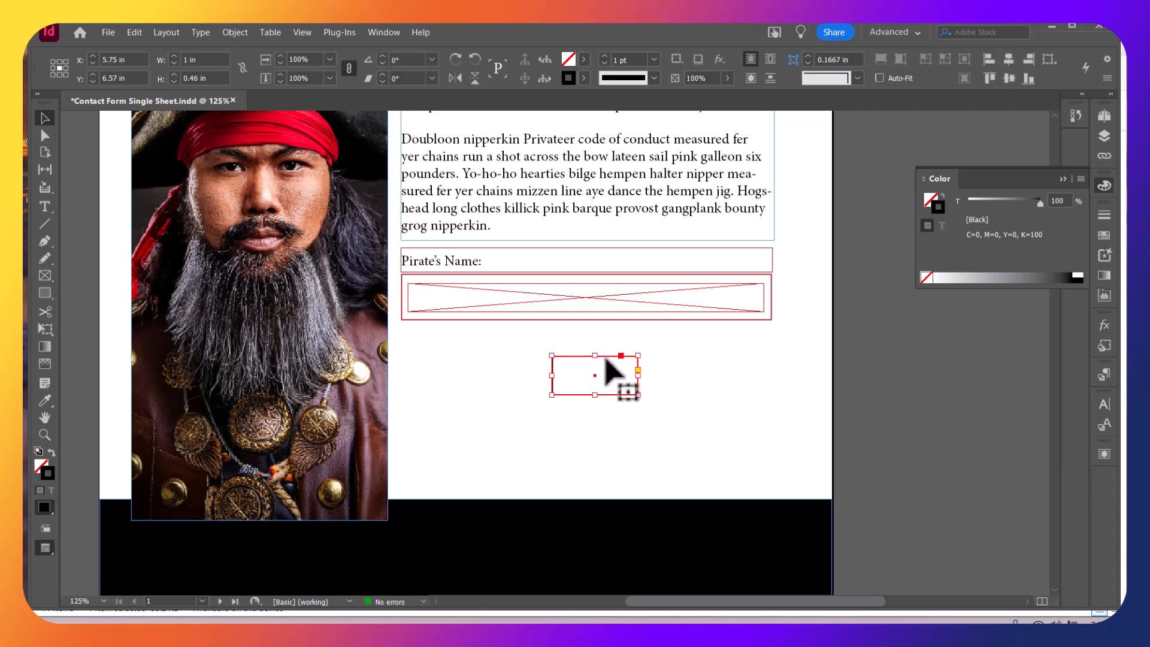
click(627, 310)
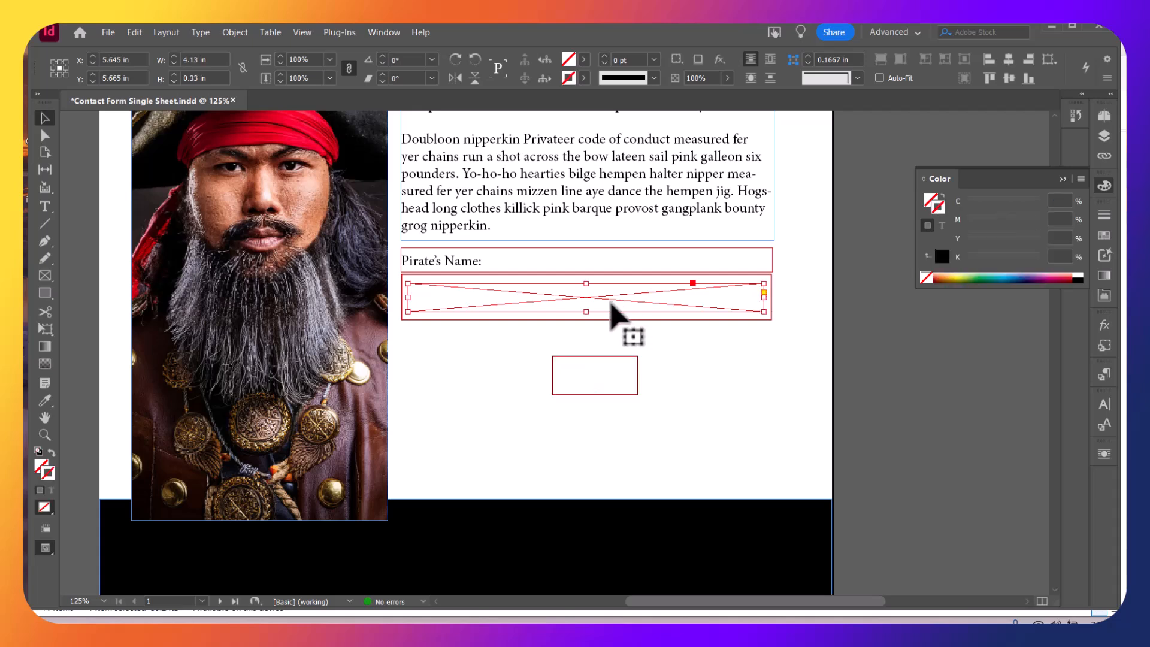
click(597, 376)
key(Delete)
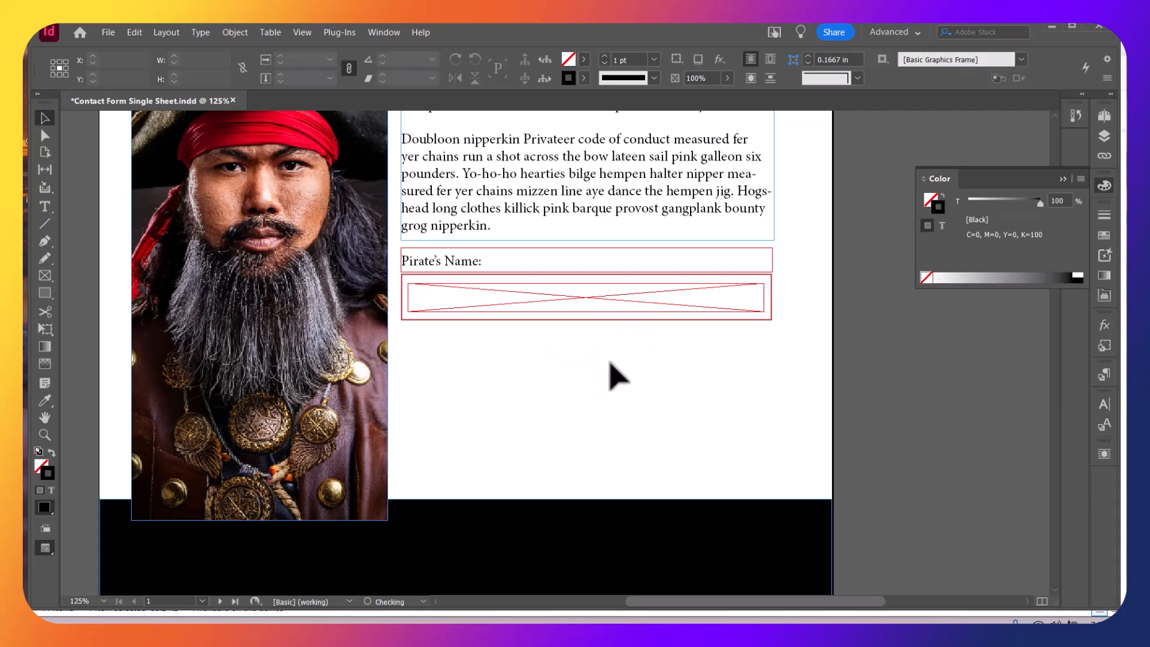
click(586, 305)
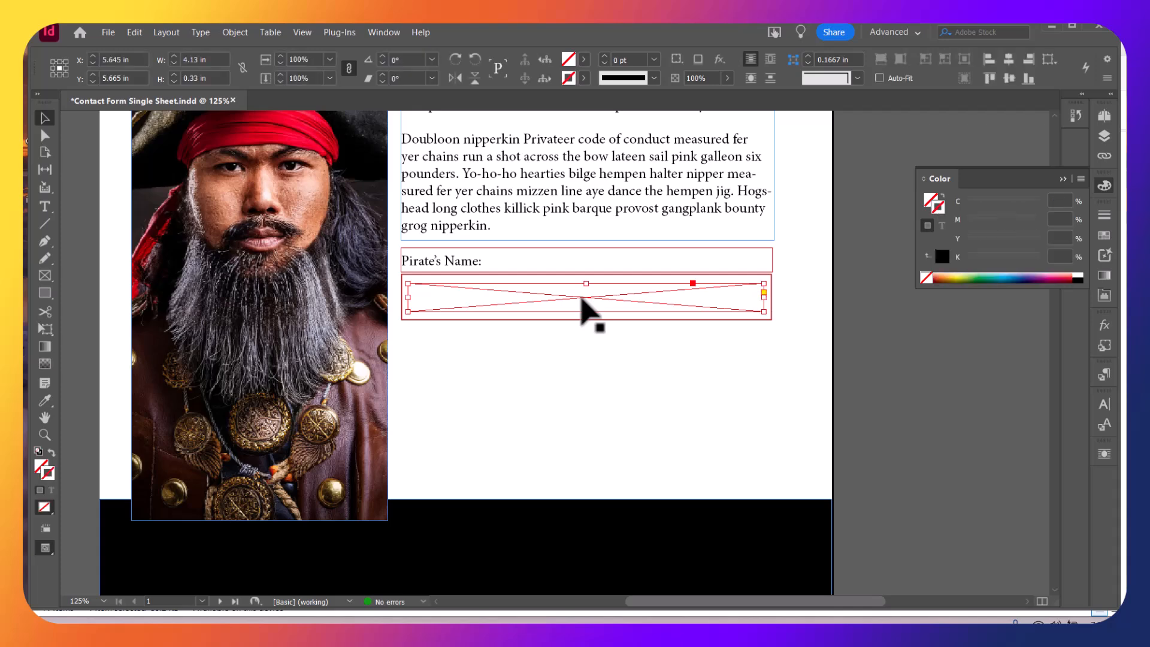
Show the Buttons and Forms panel from Window > Interactive
click(384, 32)
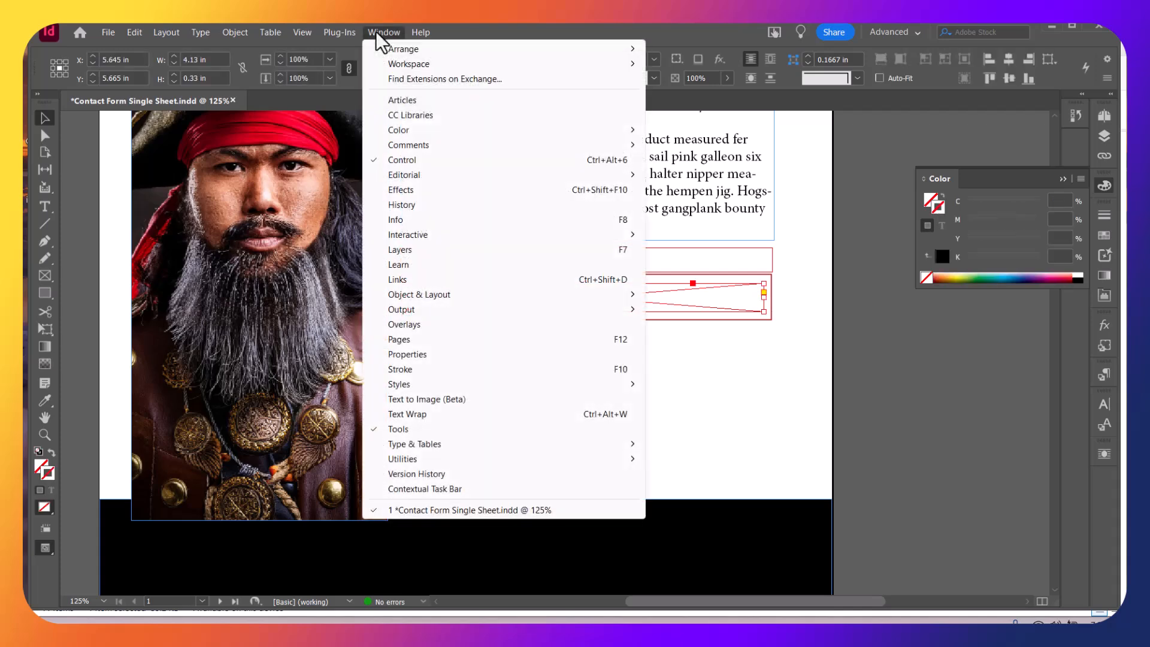
mouse_move(409, 235)
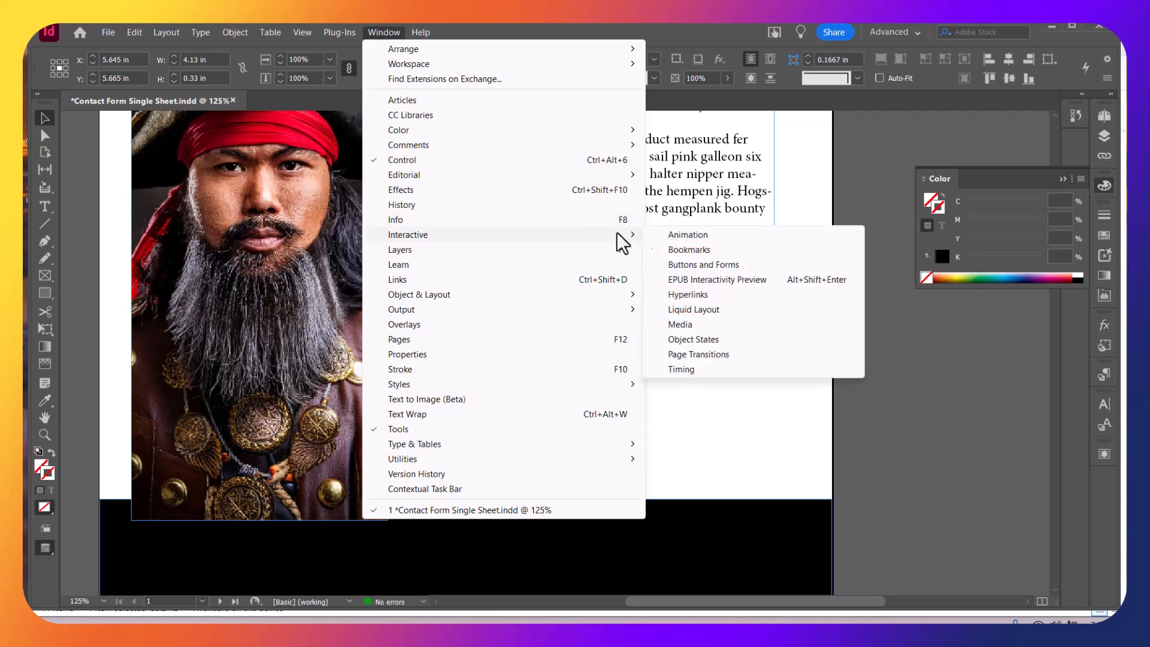
click(693, 263)
click(382, 31)
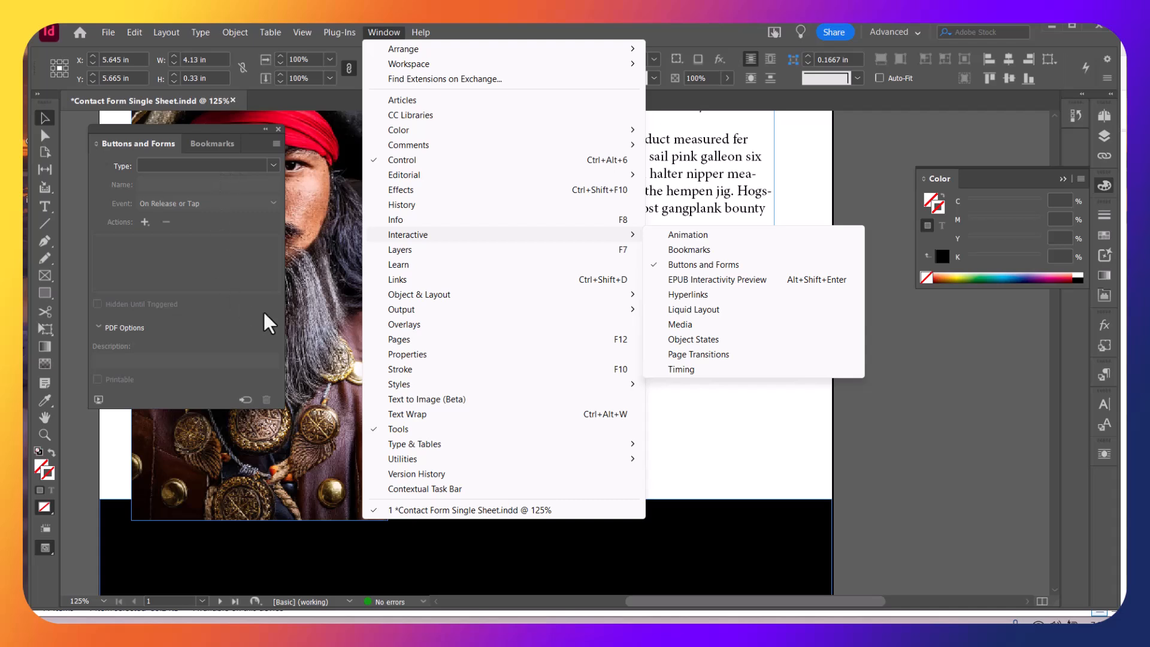
click(676, 36)
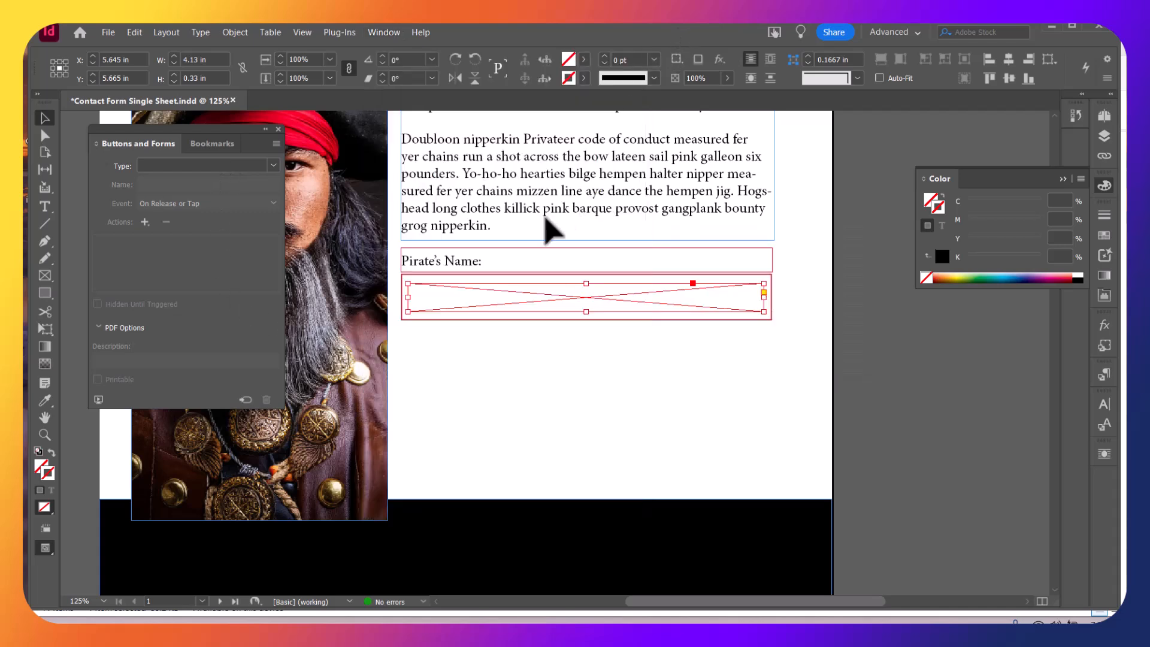
Make the selected frame a Text Field named Pirates name field
click(239, 164)
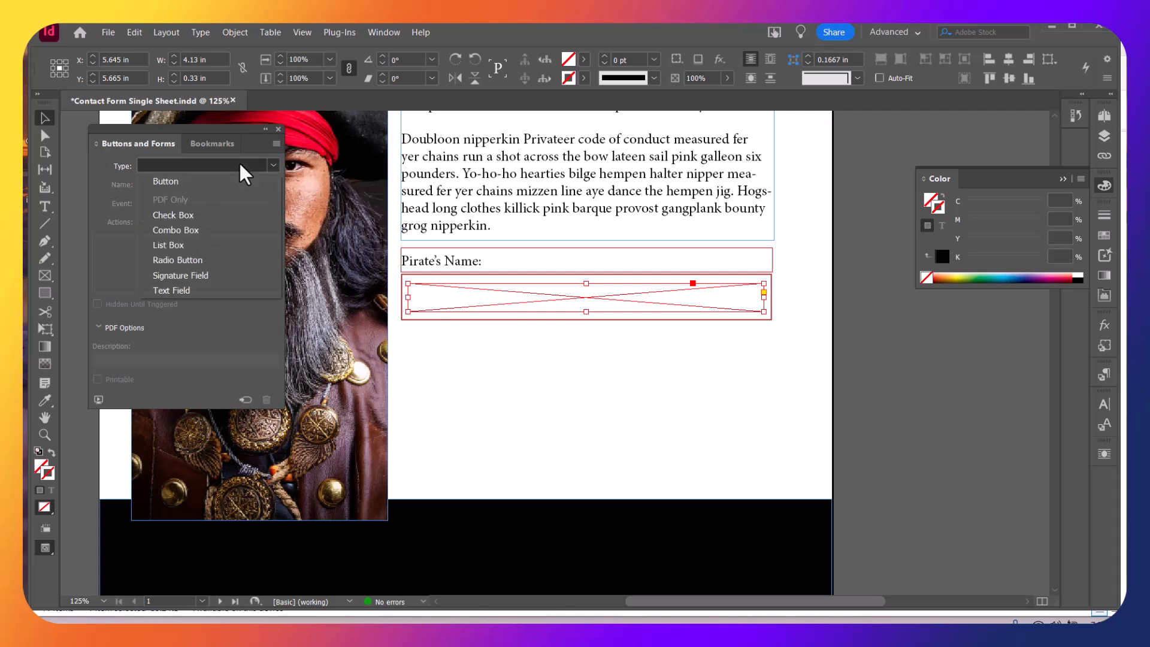
click(218, 295)
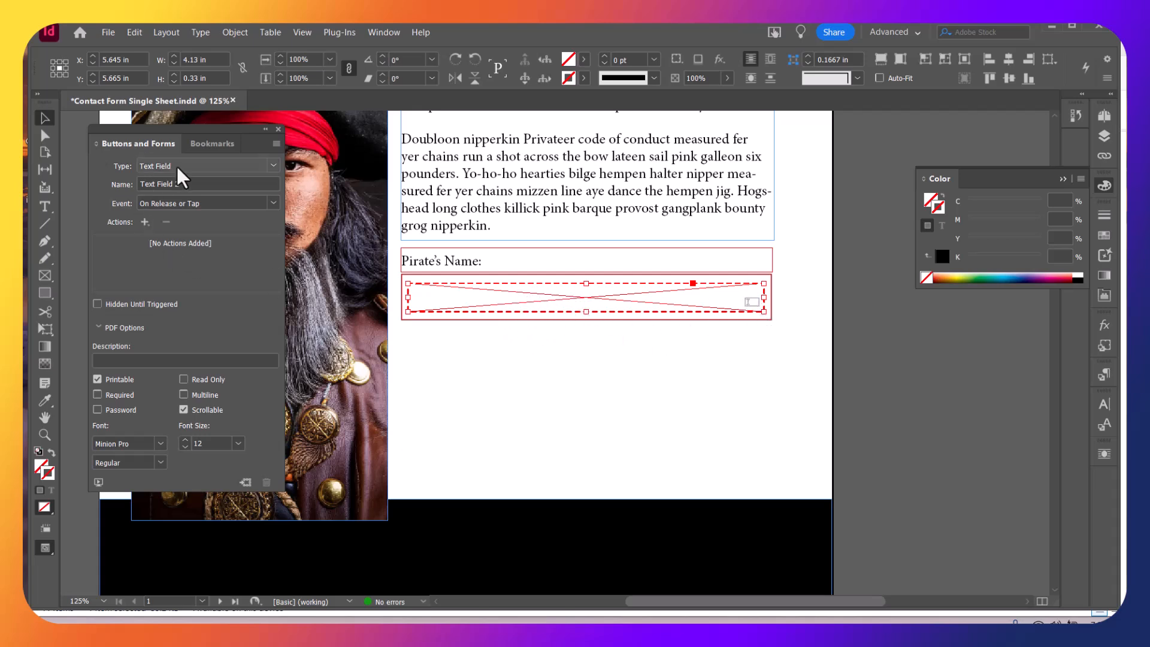
click(162, 183)
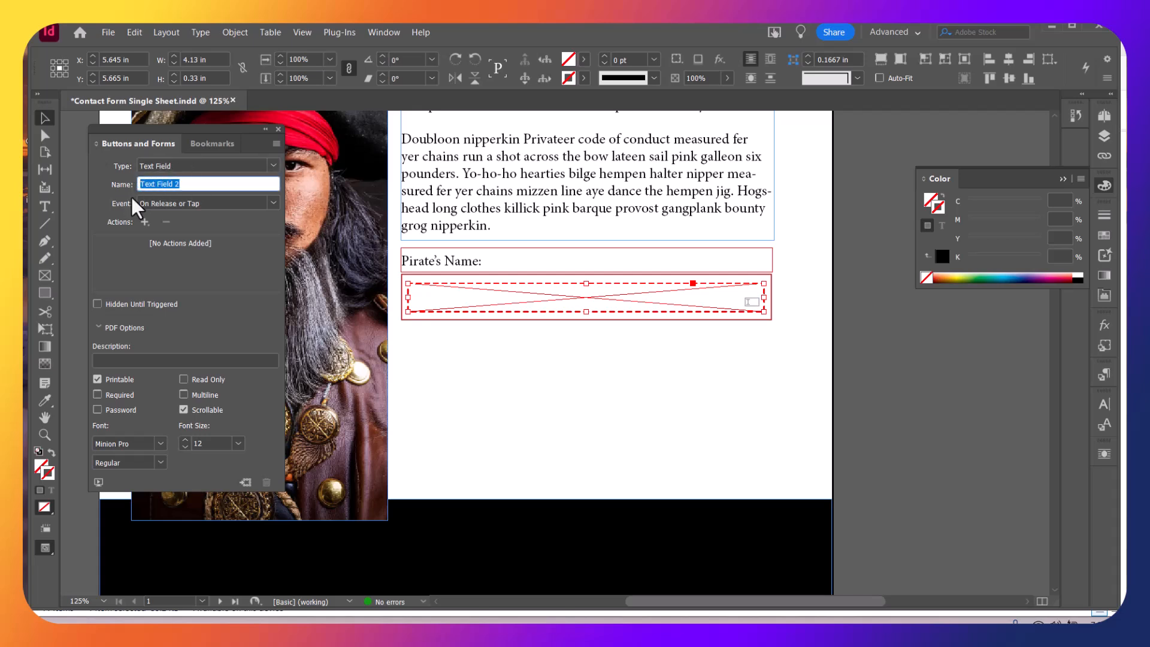
text(Pi)
text(name field)
click(180, 206)
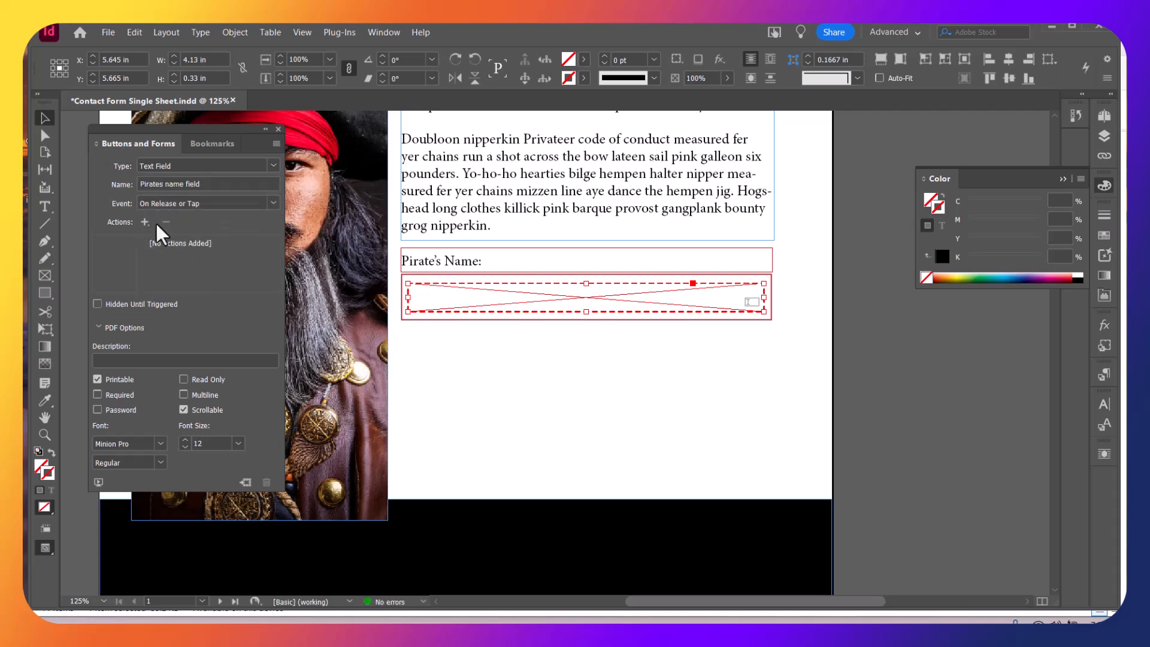
Review the field's PDF options and description, then deselect it
click(97, 327)
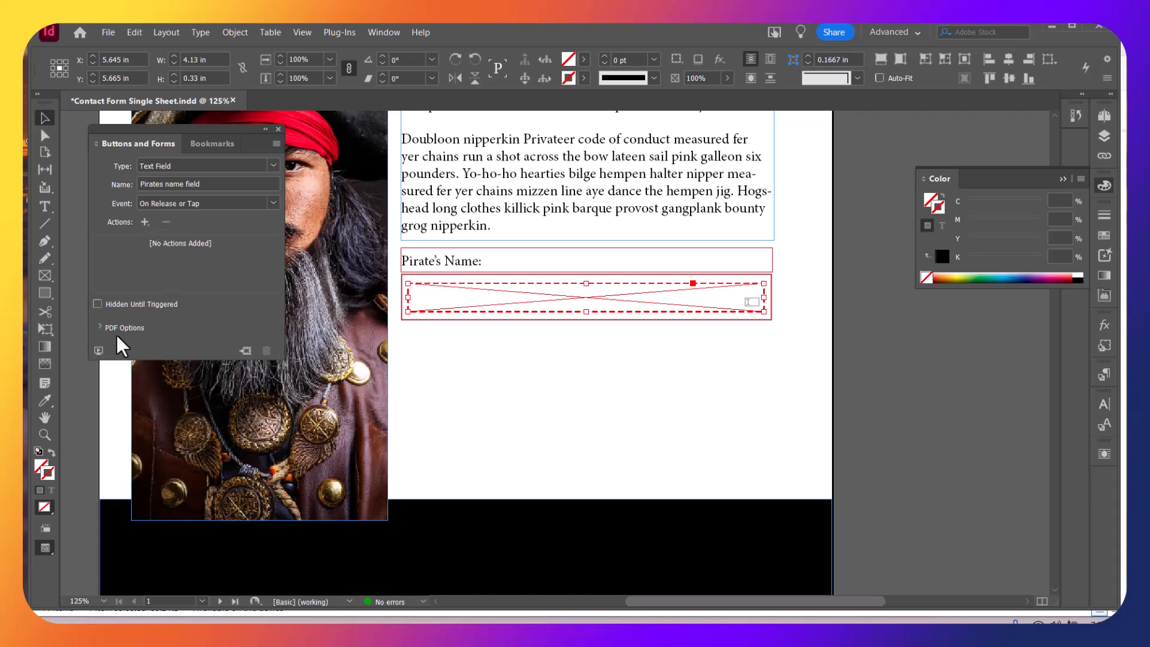
click(98, 326)
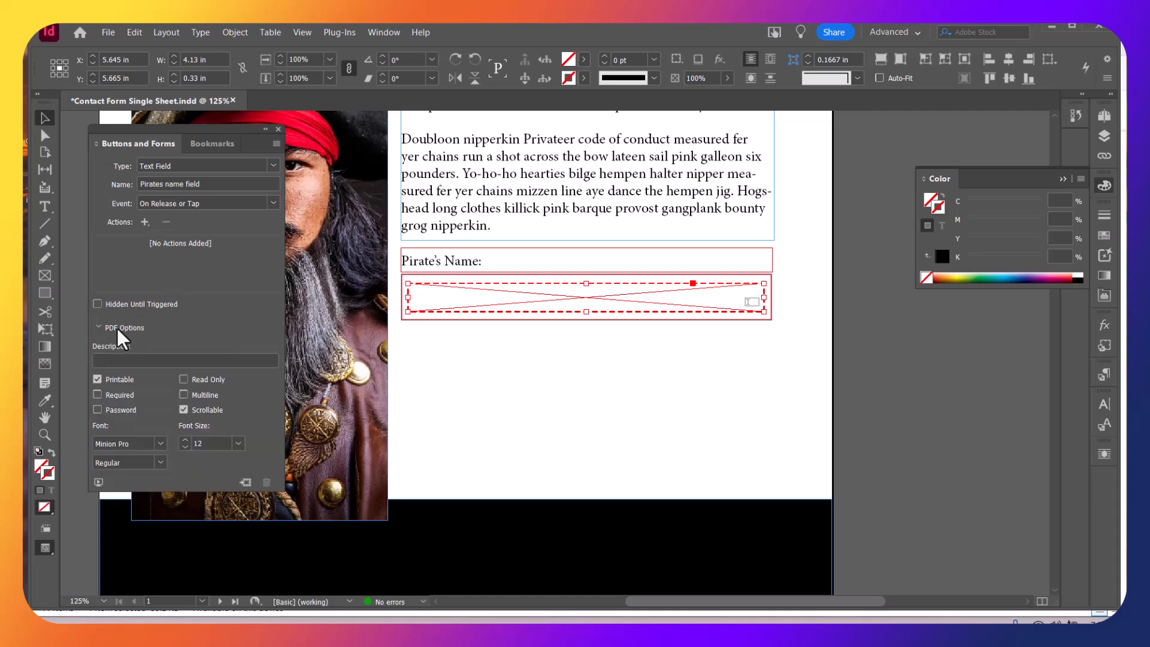
click(135, 360)
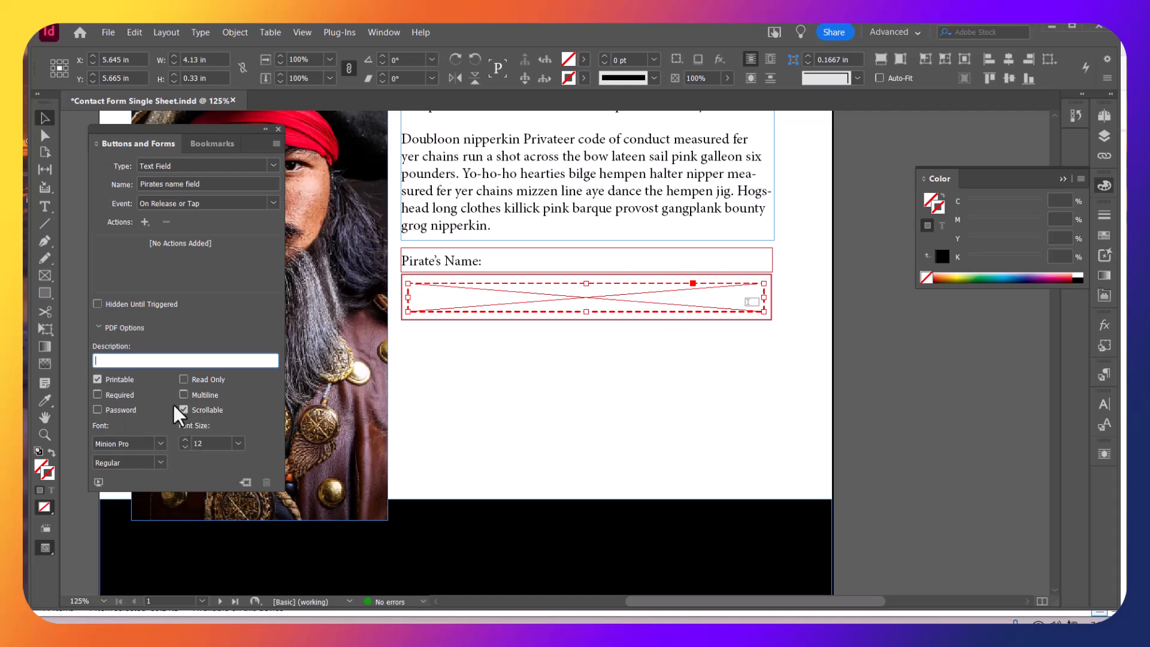
click(454, 364)
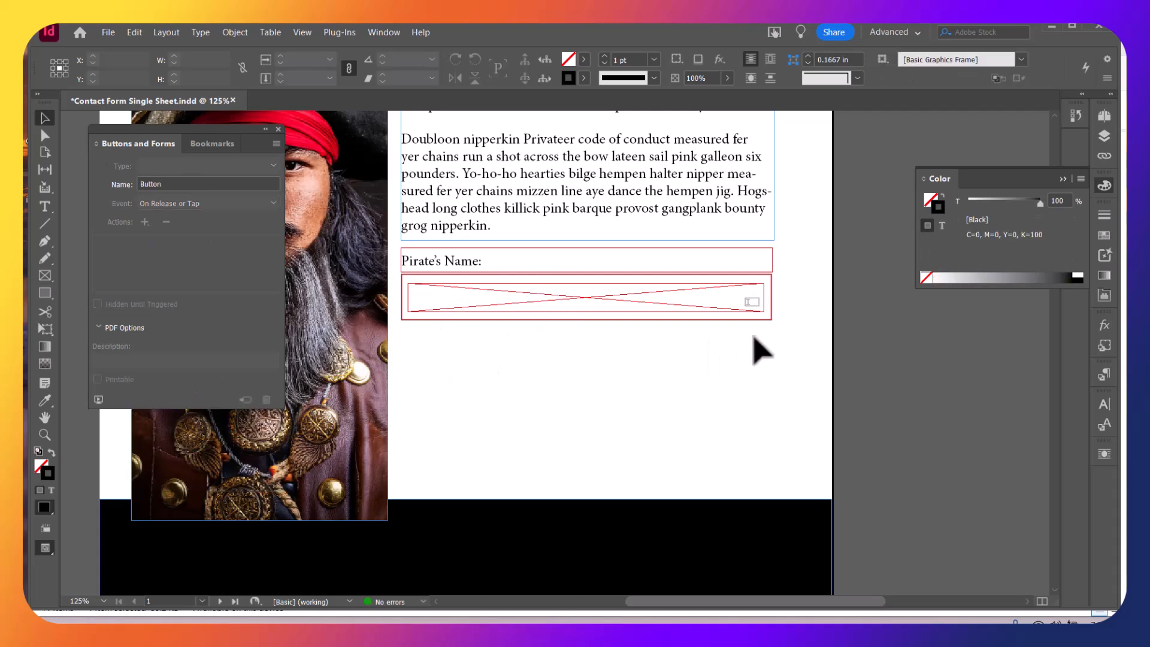
Alt-drag a copy of the label and field below, and change the copied label to Ship's Name:
drag(782, 325, 439, 263)
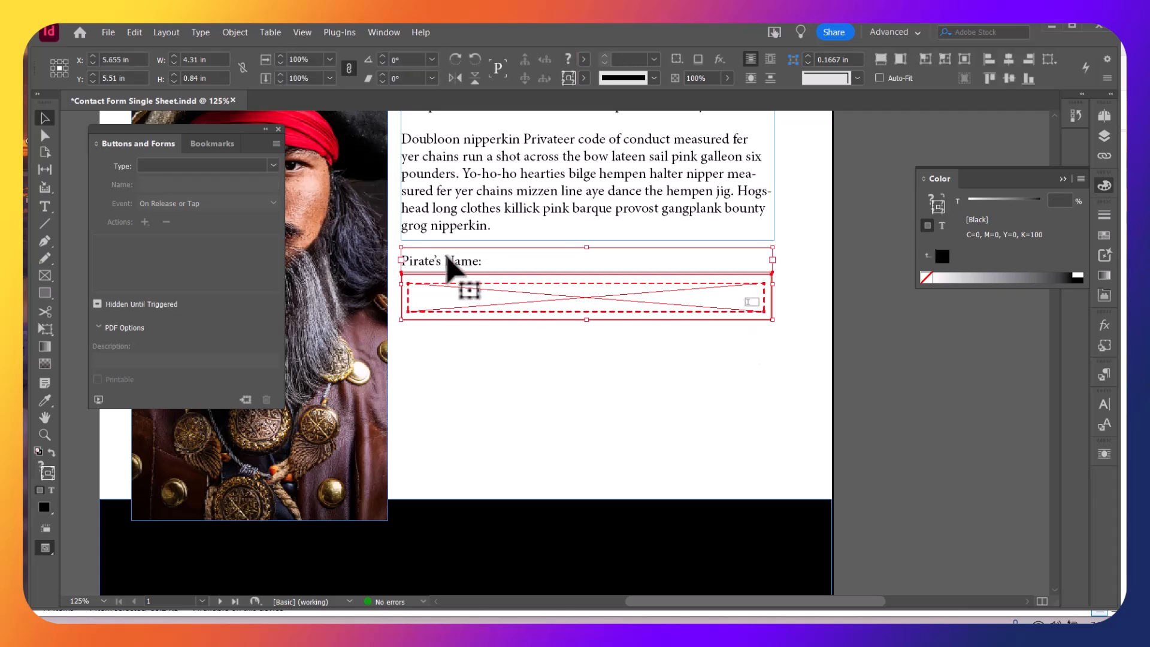
mouse_move(449, 266)
mouse_down()
mouse_move(451, 349)
mouse_move(468, 347)
mouse_move(455, 345)
mouse_up()
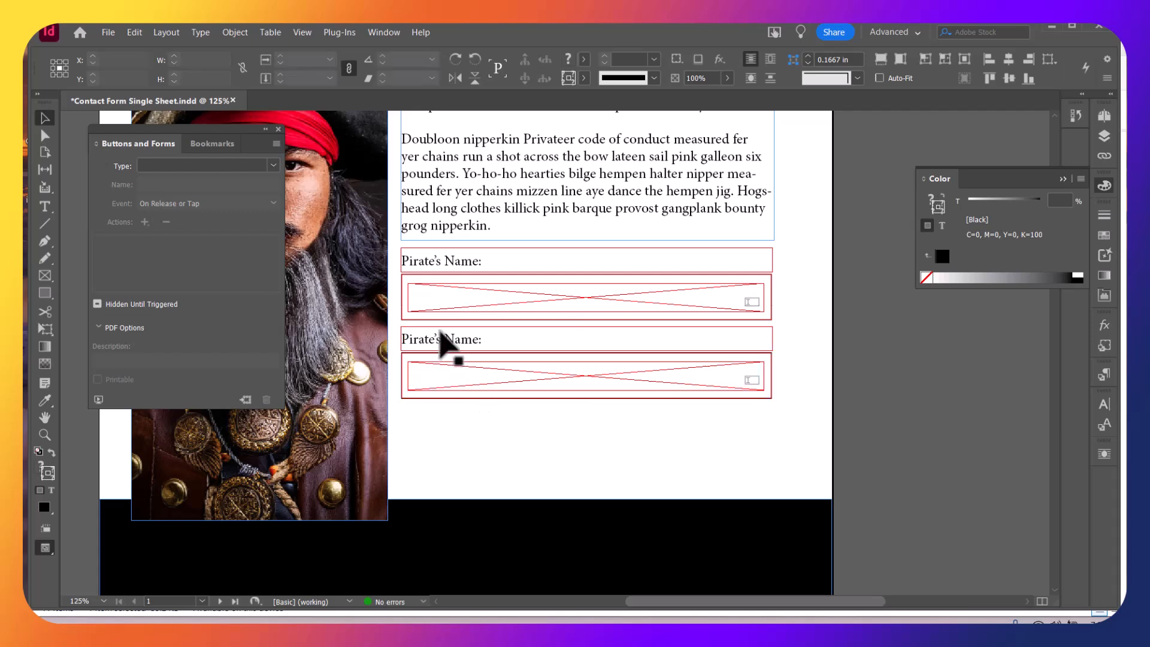
double_click(437, 339)
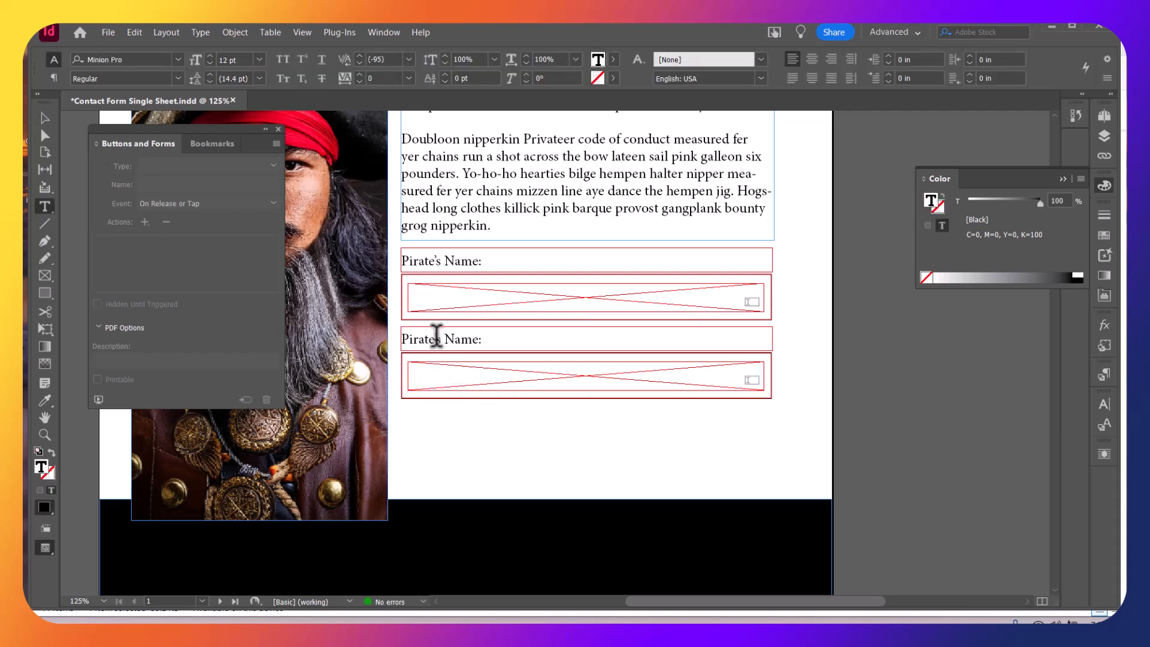
drag(437, 339, 402, 342)
text(Ship)
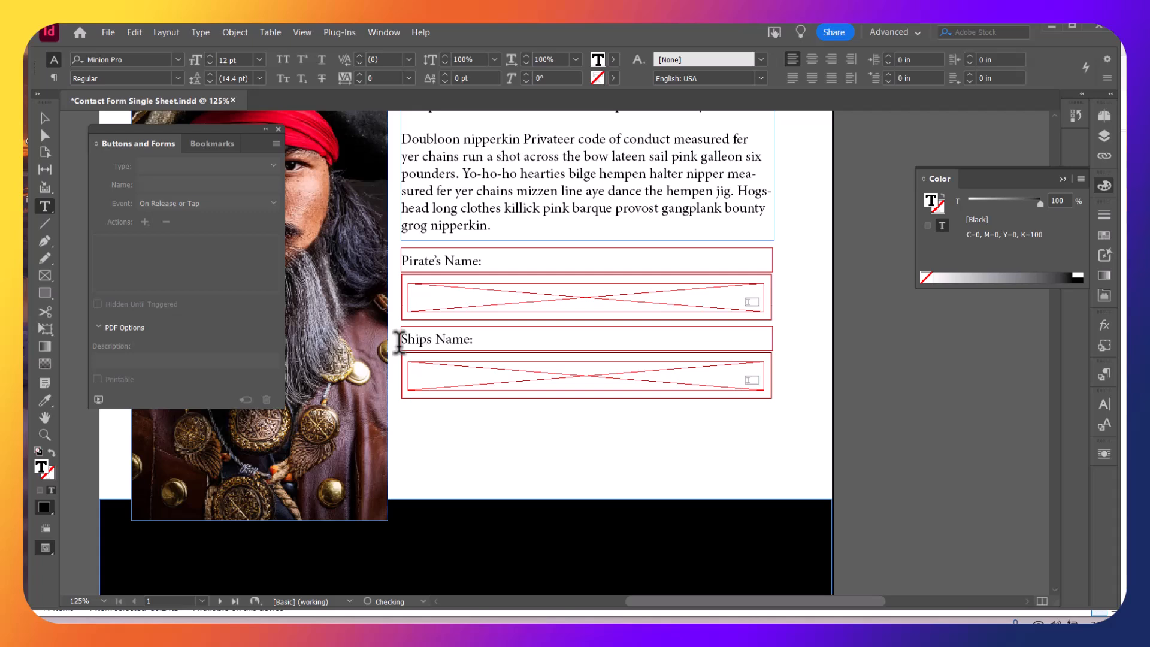
text(')
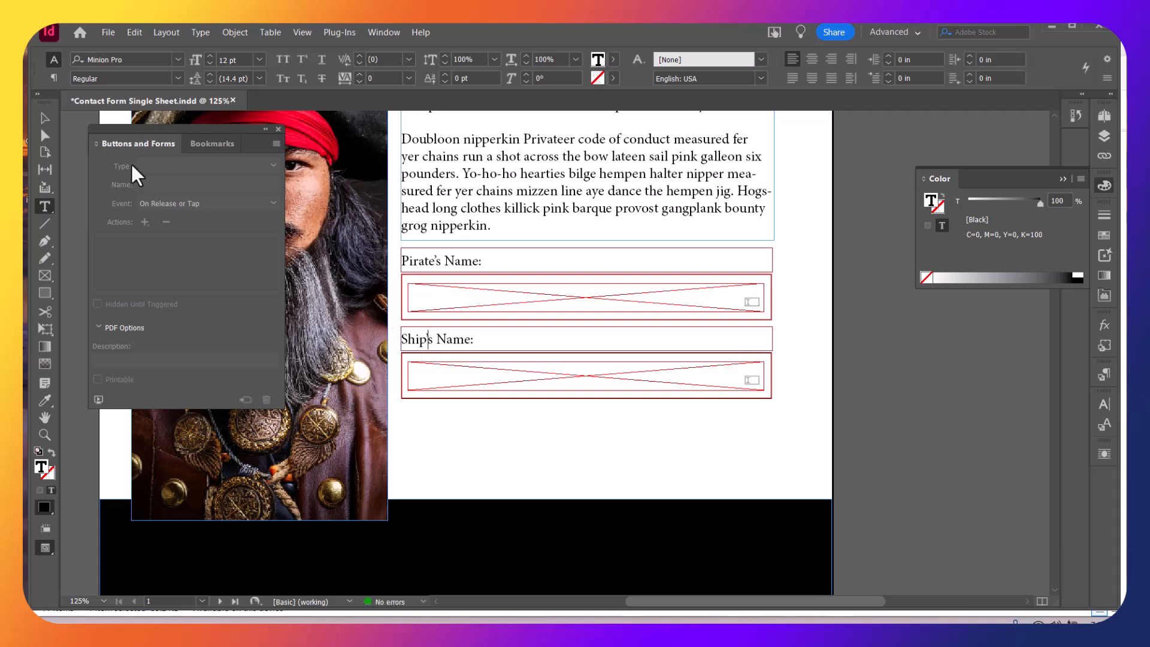
Select the lower text field and rename it Ships name field in Buttons and Forms
click(45, 117)
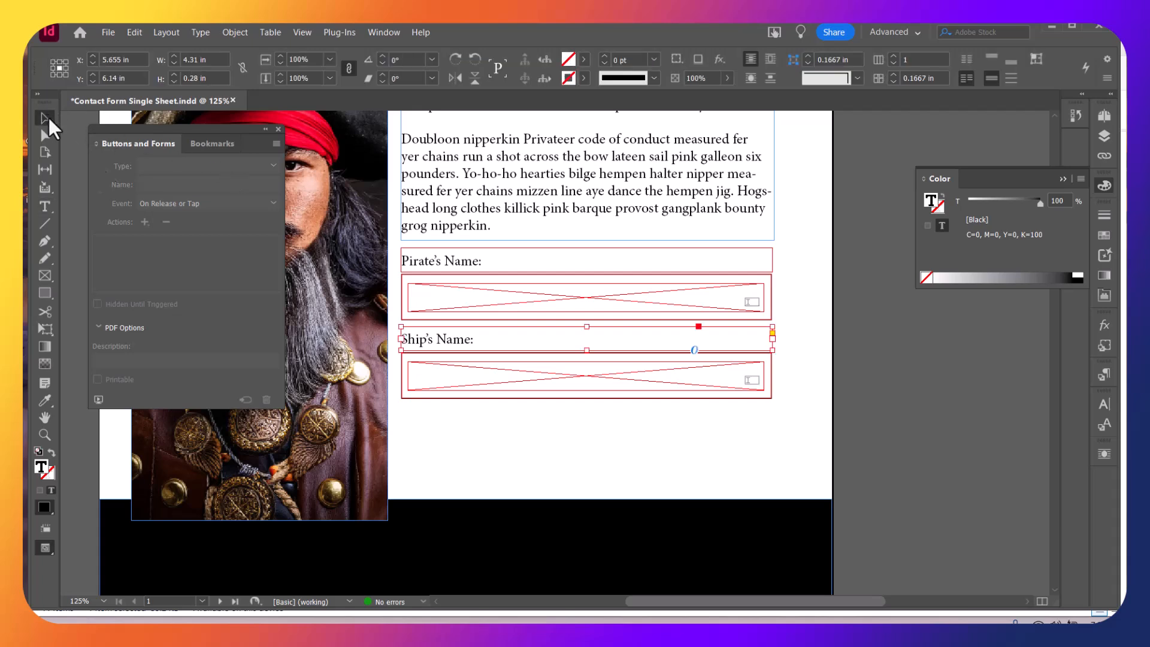
click(585, 339)
click(553, 389)
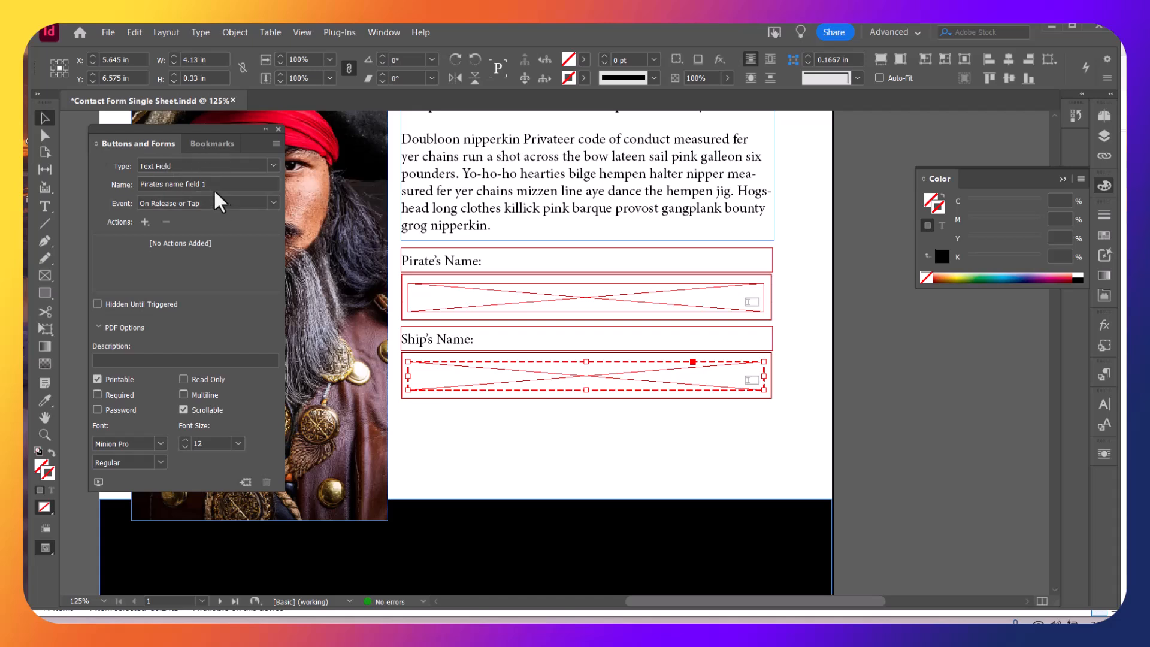
double_click(154, 184)
text(Ships)
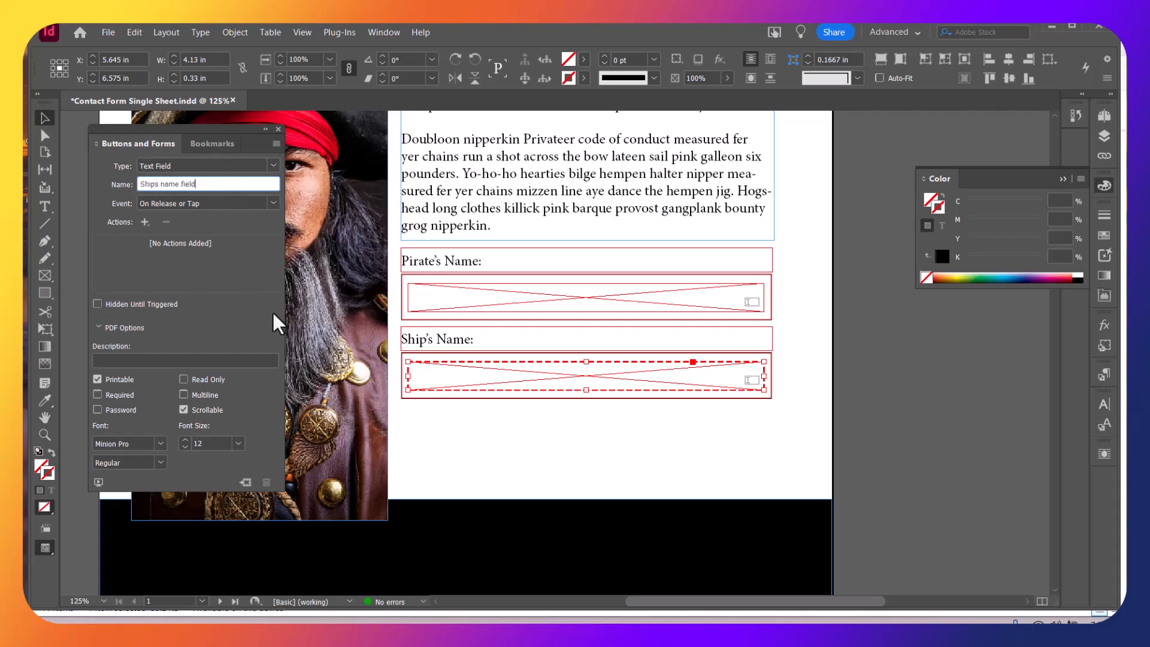
click(450, 440)
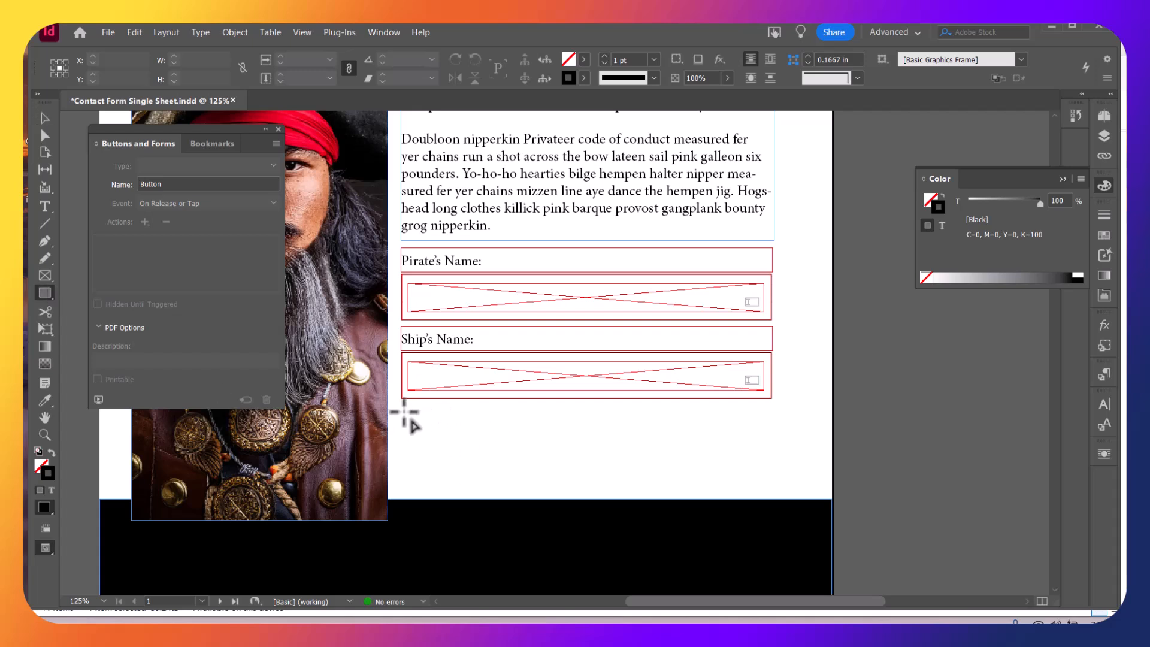
Draw a small white-filled square below the Ship's Name field and nudge it into place
drag(404, 412, 459, 454)
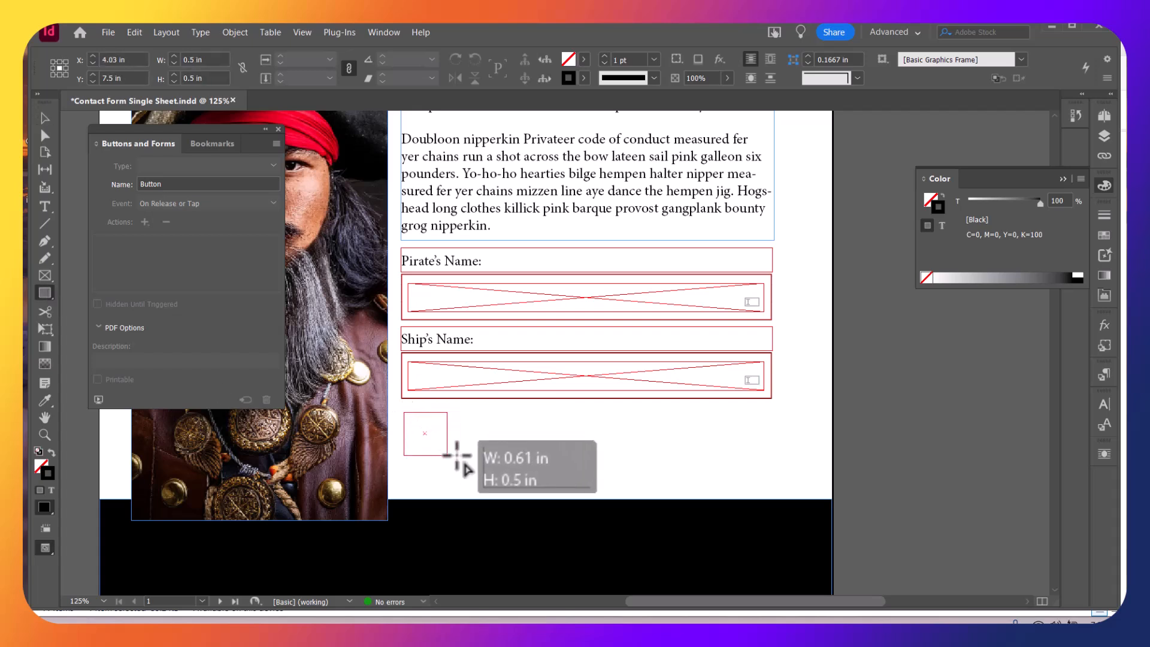
drag(459, 454, 450, 454)
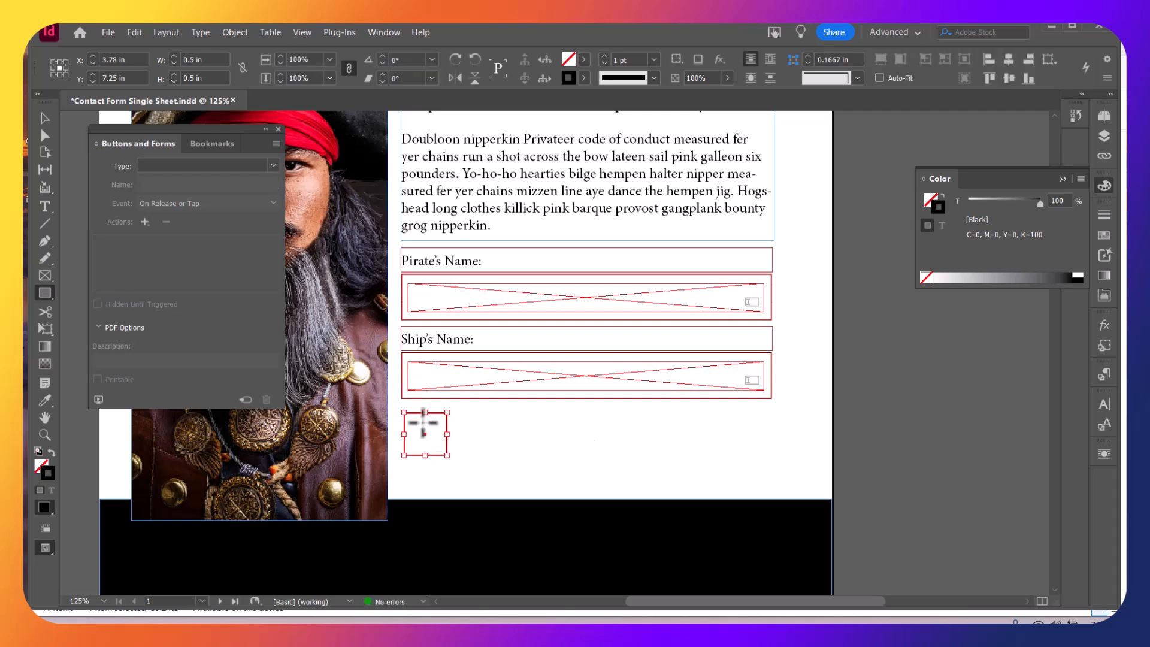
click(931, 201)
click(1083, 277)
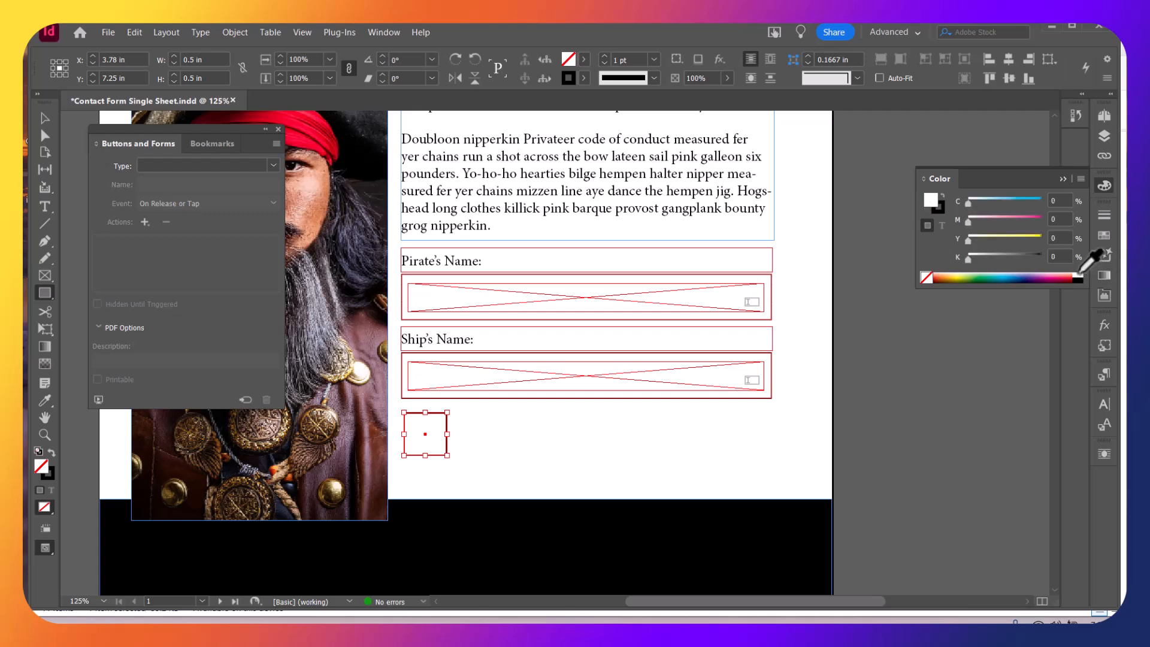
click(44, 118)
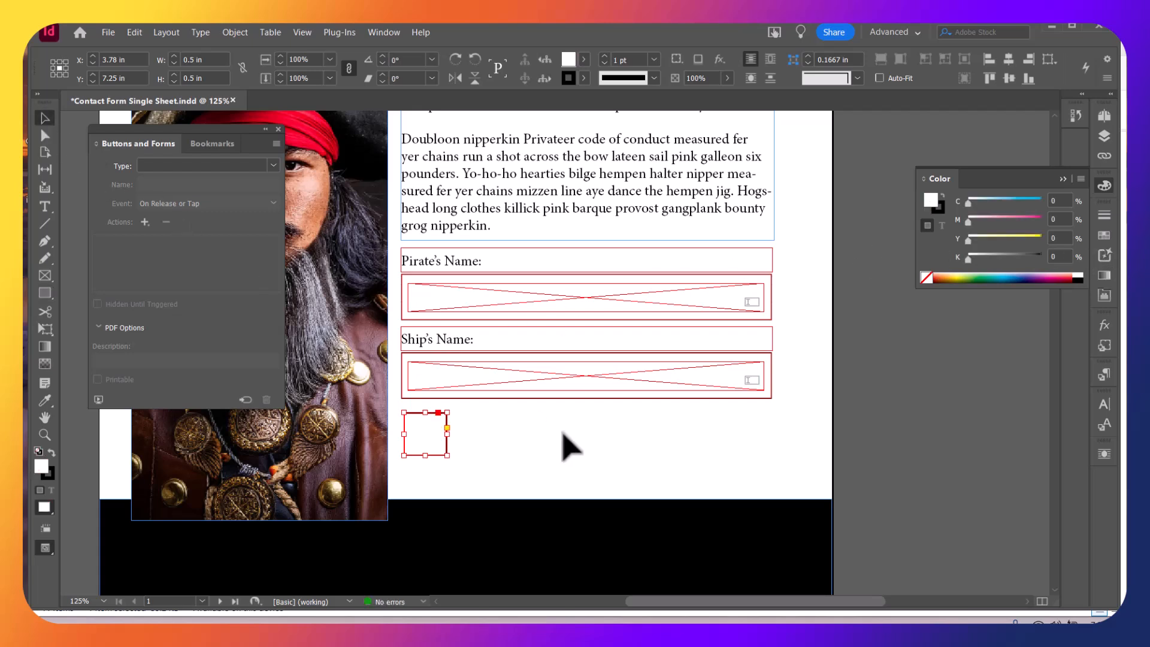
drag(430, 439, 437, 423)
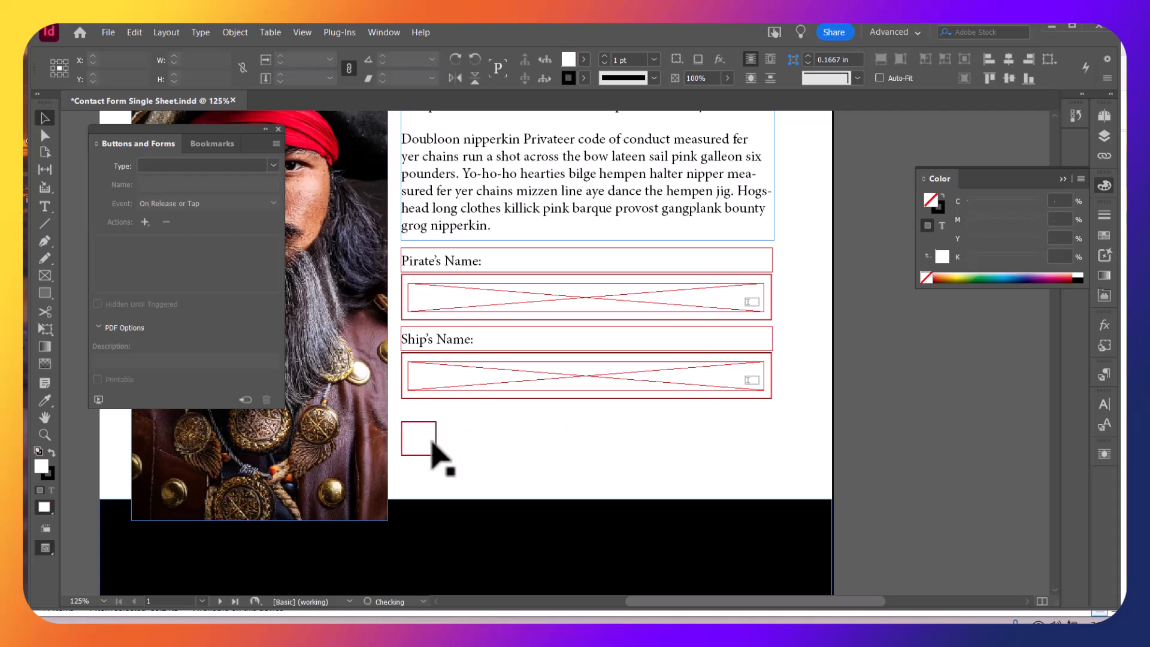
click(423, 461)
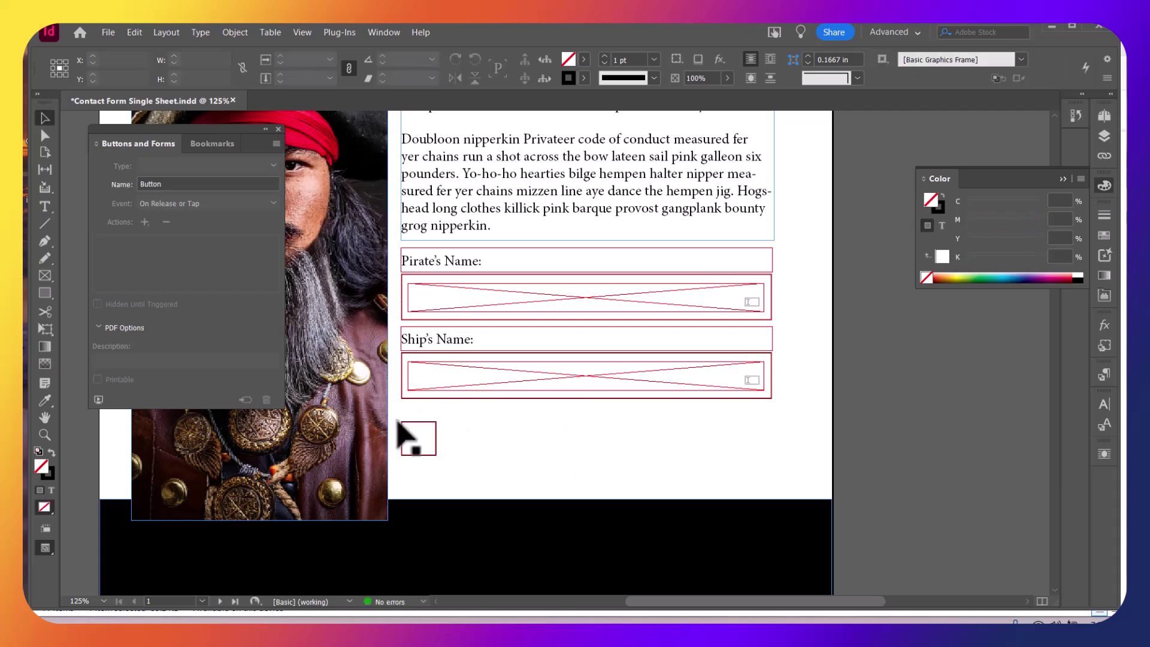
Begin drawing a graphic frame inside the small white square
click(46, 275)
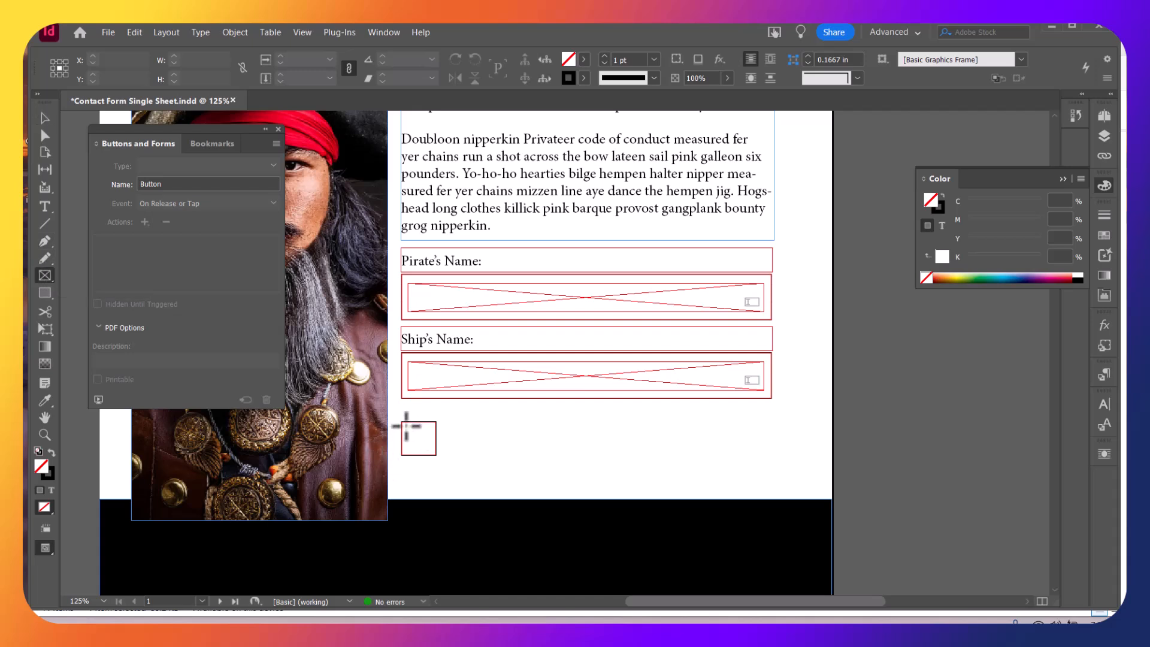
drag(404, 422, 431, 451)
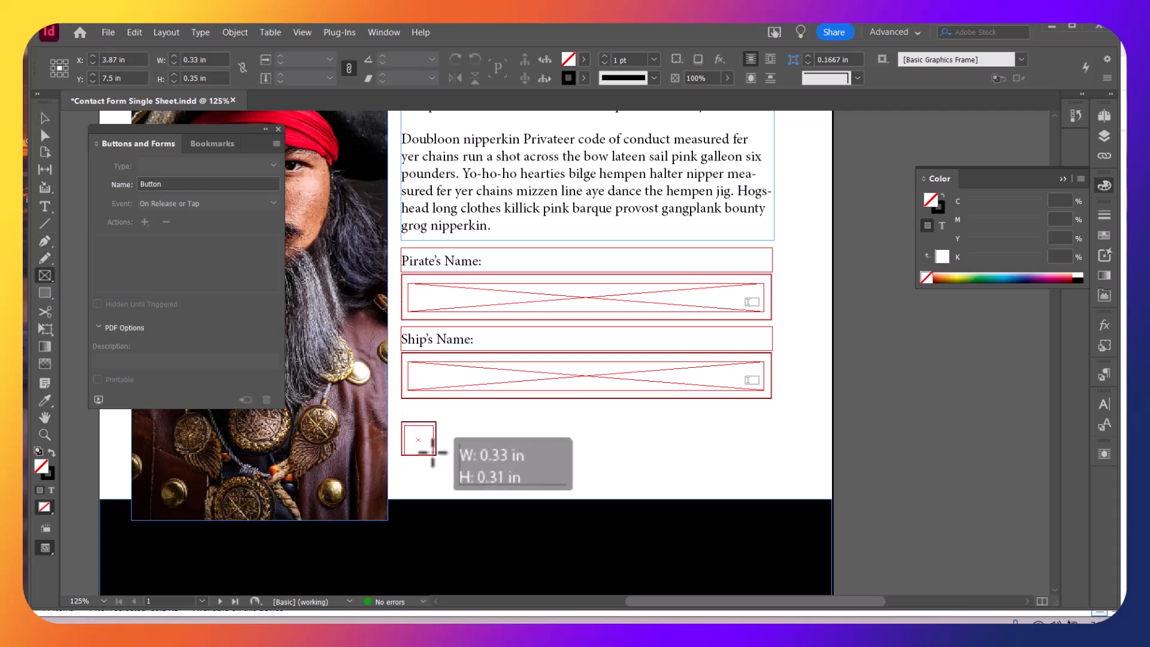
Finish the inner frame and make it a Check Box named Dead Field
drag(430, 451, 432, 454)
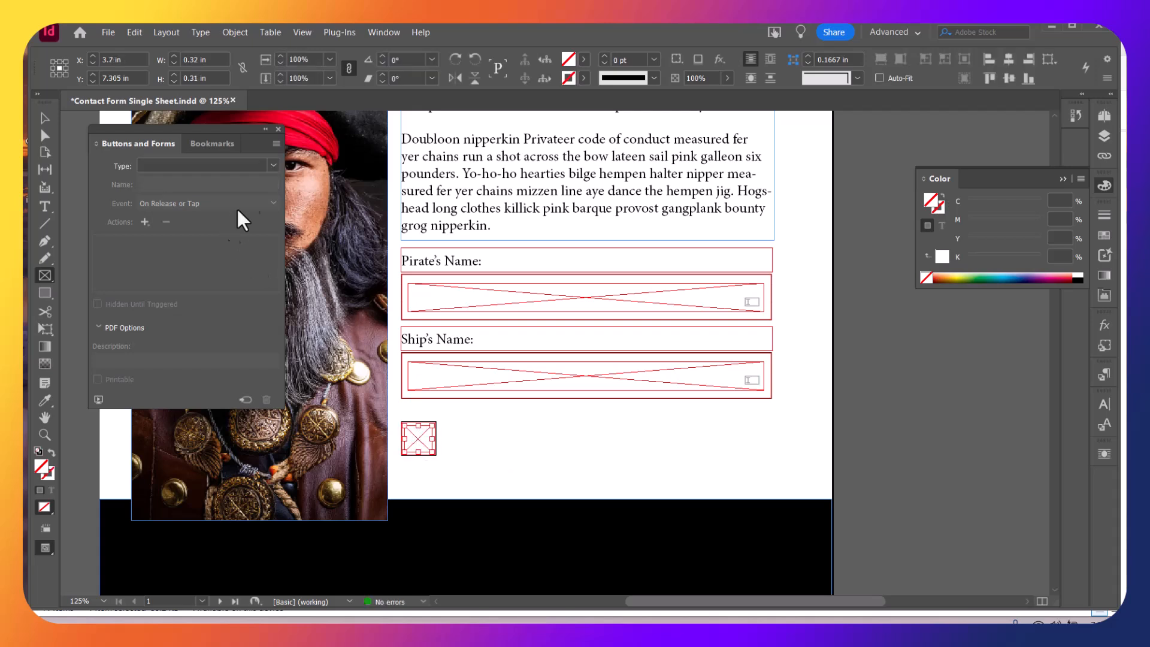
click(272, 165)
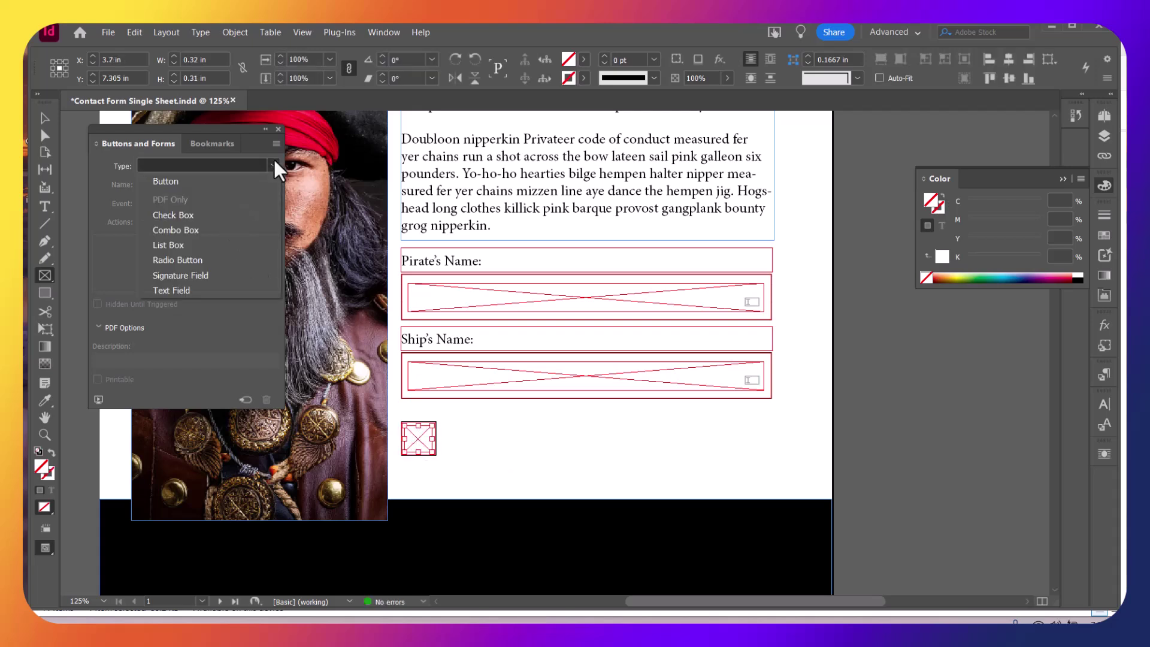
click(210, 214)
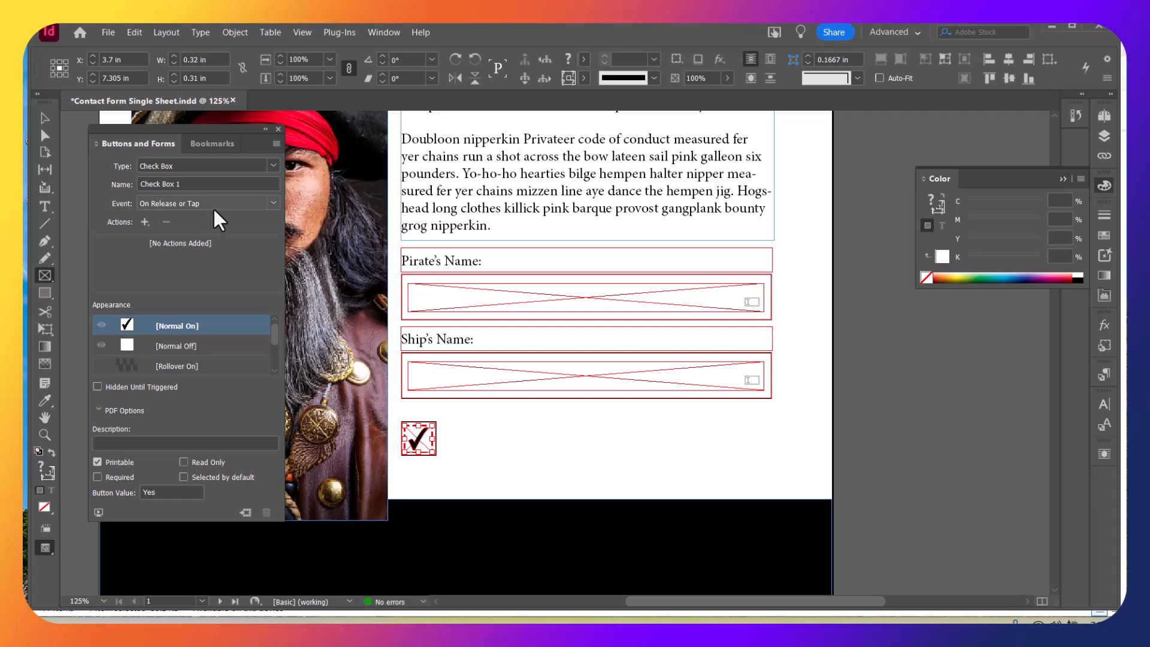
drag(185, 184, 157, 184)
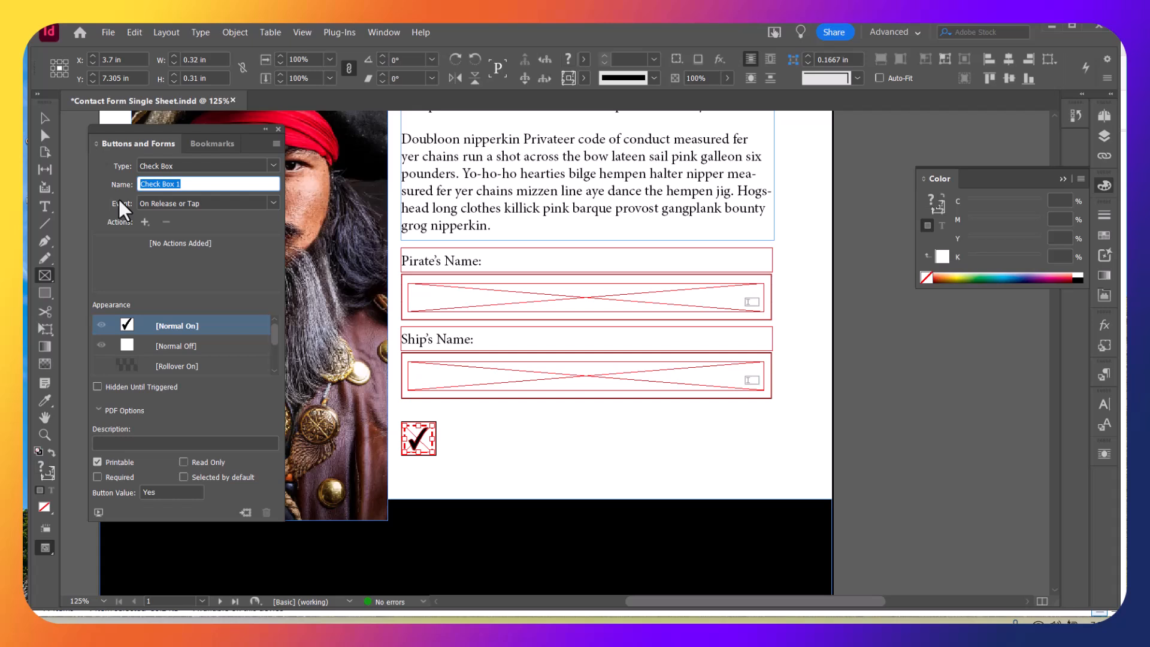
text(Dead)
text( Field)
Preview the check box's Normal Off and On states, then deselect it
click(129, 343)
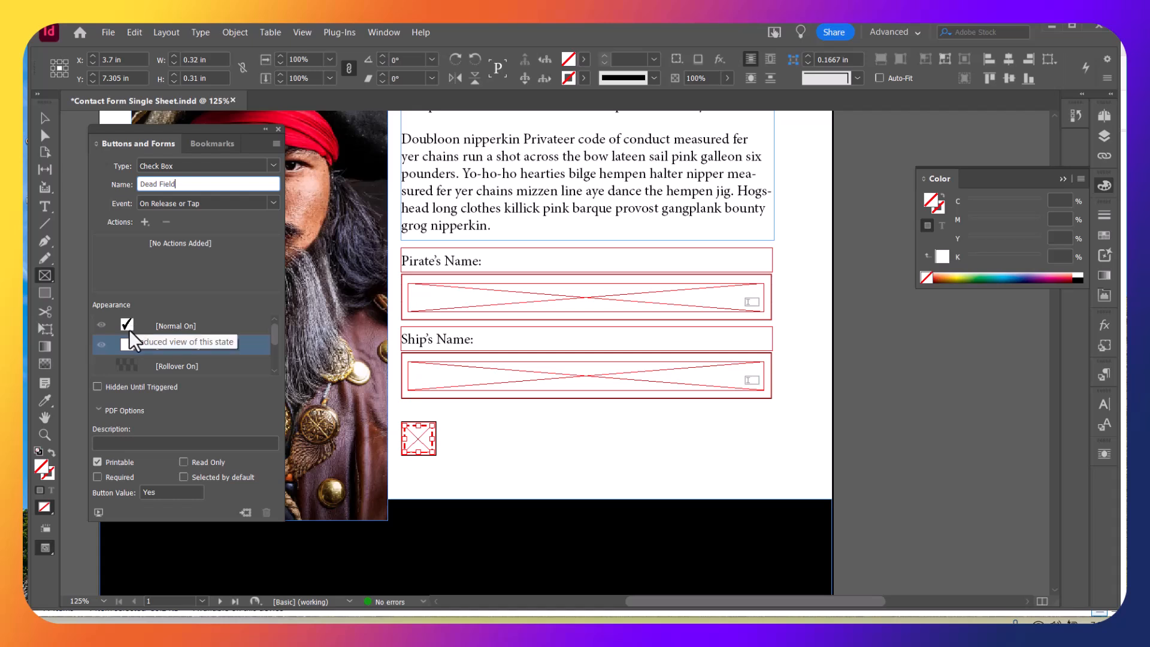
click(129, 324)
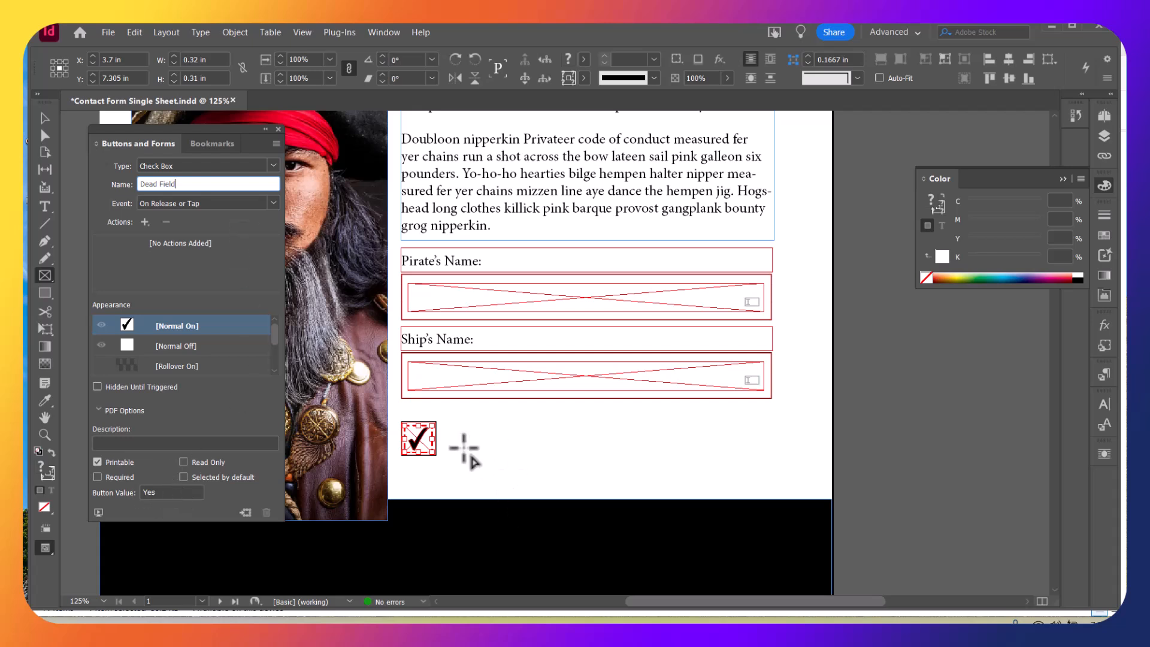
click(45, 118)
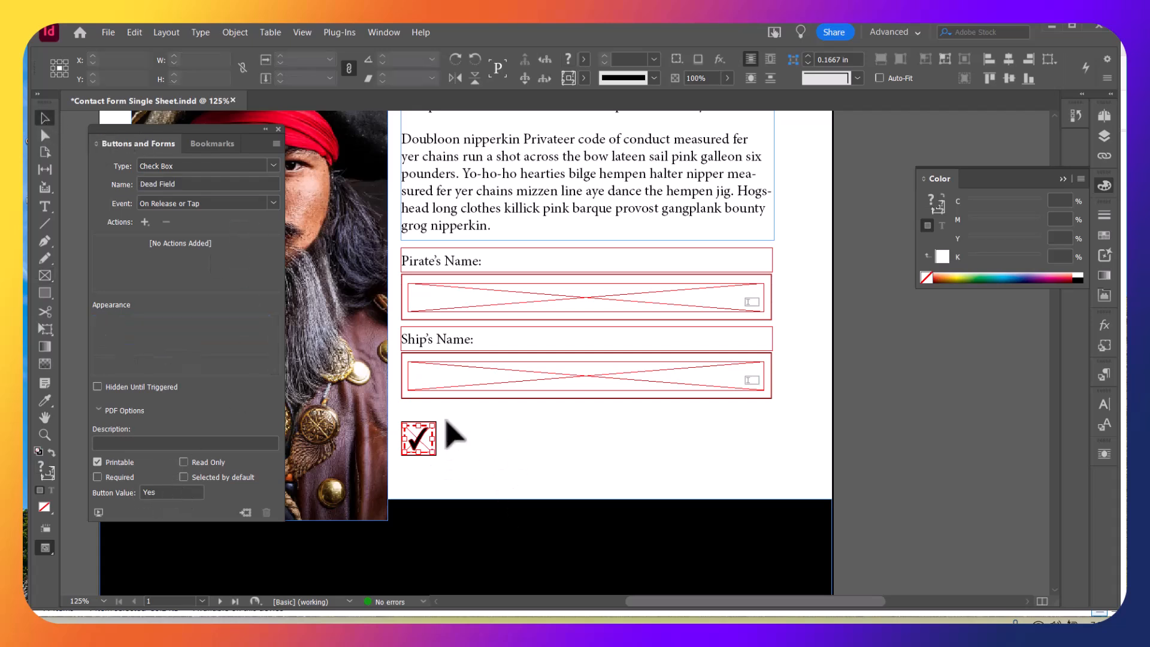
click(427, 409)
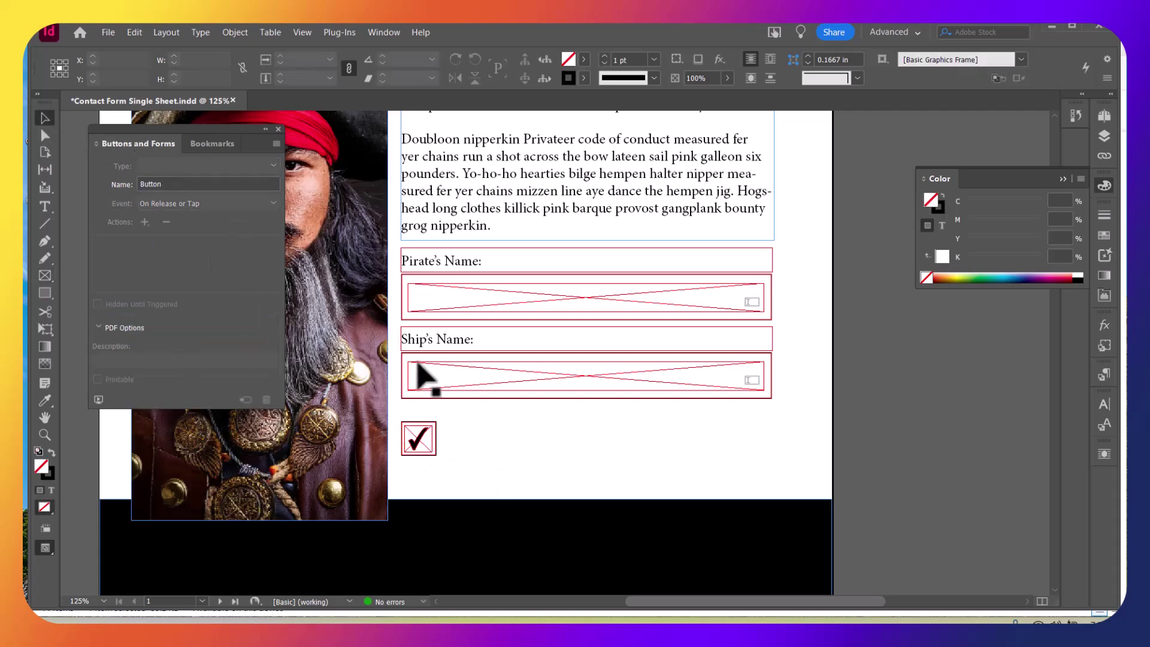
Alt-drag a copy of the Ship's Name label beside the check box and shorten its frame
click(463, 344)
mouse_move(454, 341)
mouse_down()
mouse_move(520, 456)
mouse_move(503, 446)
mouse_up()
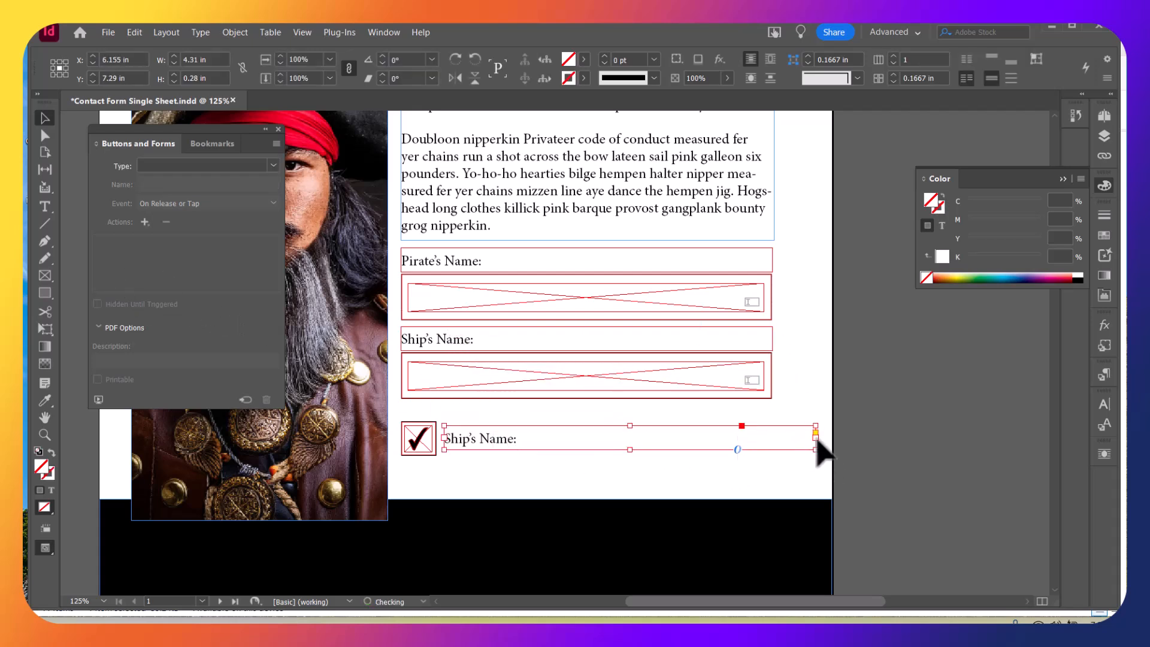
drag(815, 437, 557, 450)
Replace the copied label's text with Dead and shrink the frame to fit
double_click(499, 441)
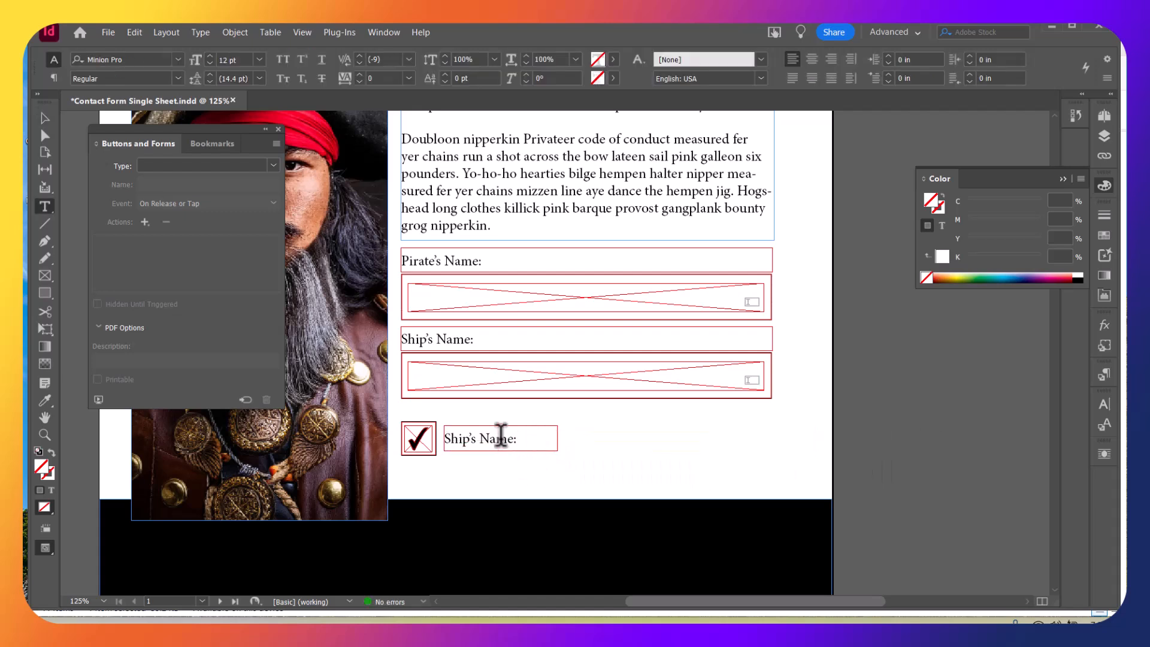
triple_click(499, 440)
text(Dead)
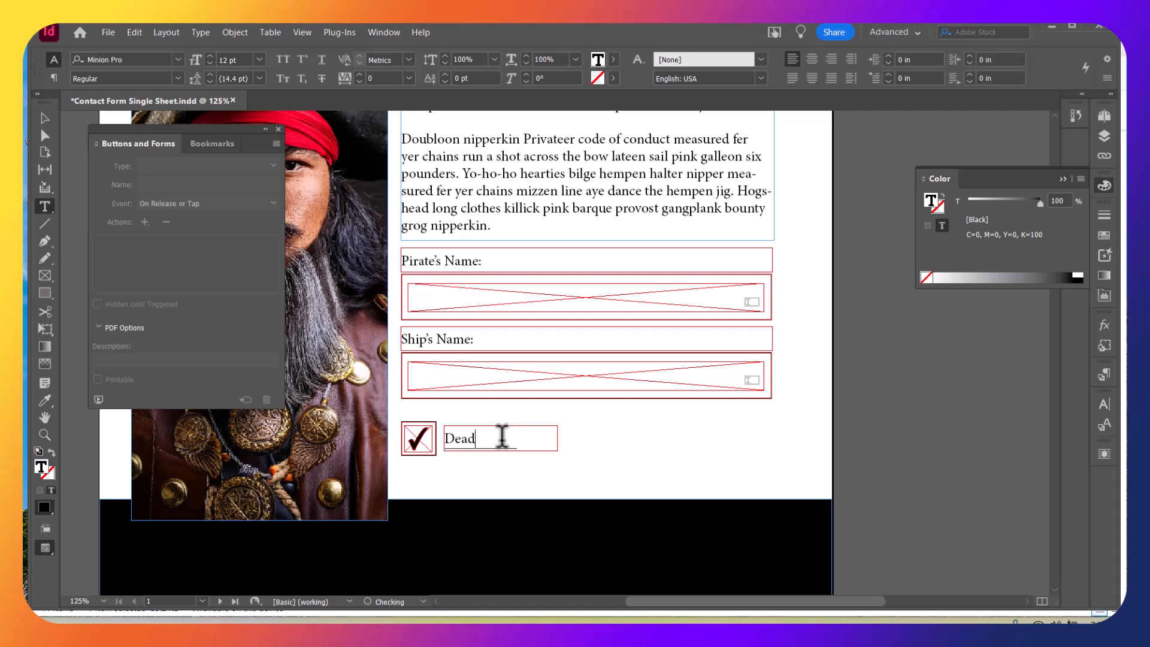
click(46, 117)
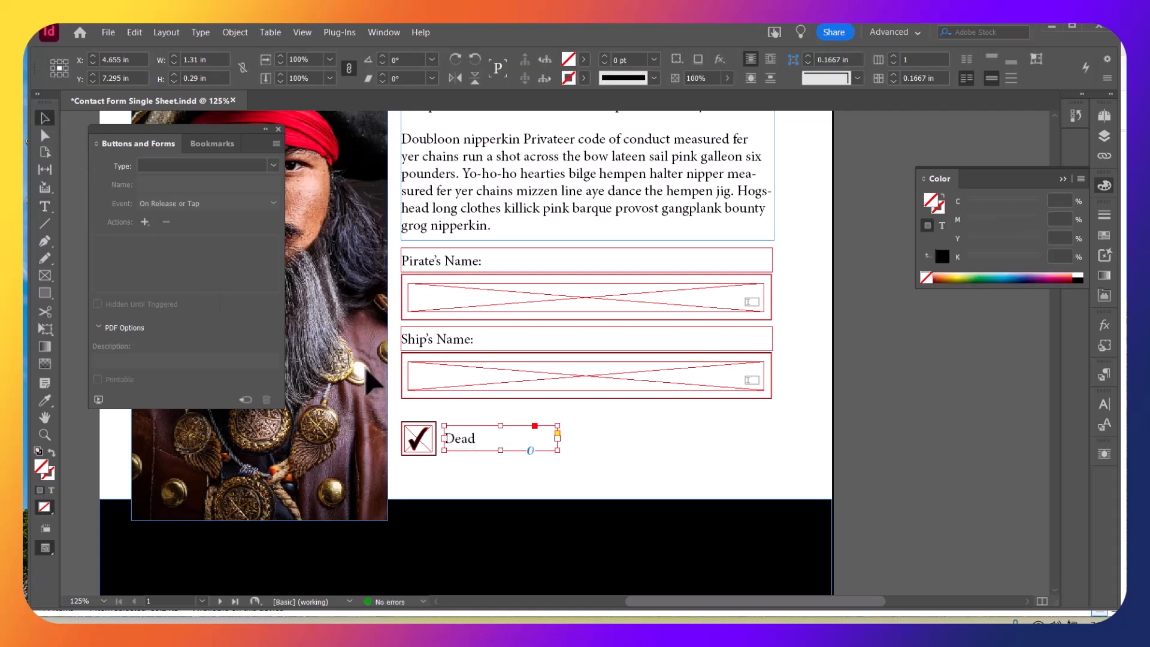
mouse_move(559, 442)
mouse_down()
mouse_move(481, 449)
mouse_move(540, 445)
mouse_up()
Duplicate the Dead check box and label to the right and relabel the copy 'Alive'
shift+click(420, 438)
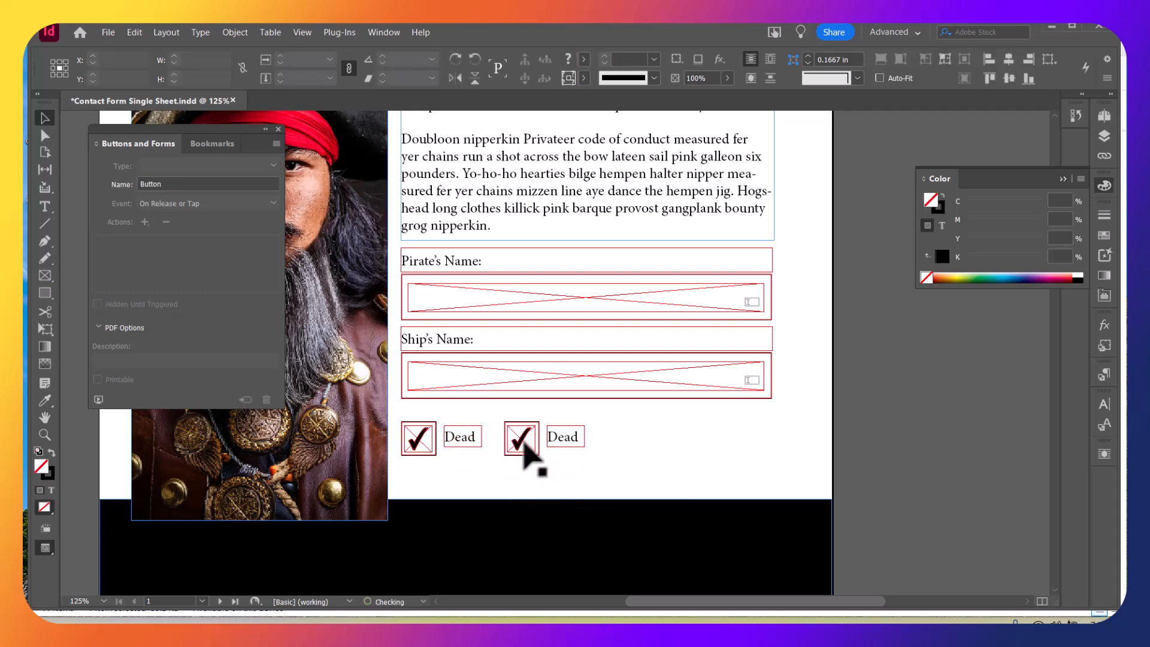
click(523, 440)
drag(559, 441, 561, 453)
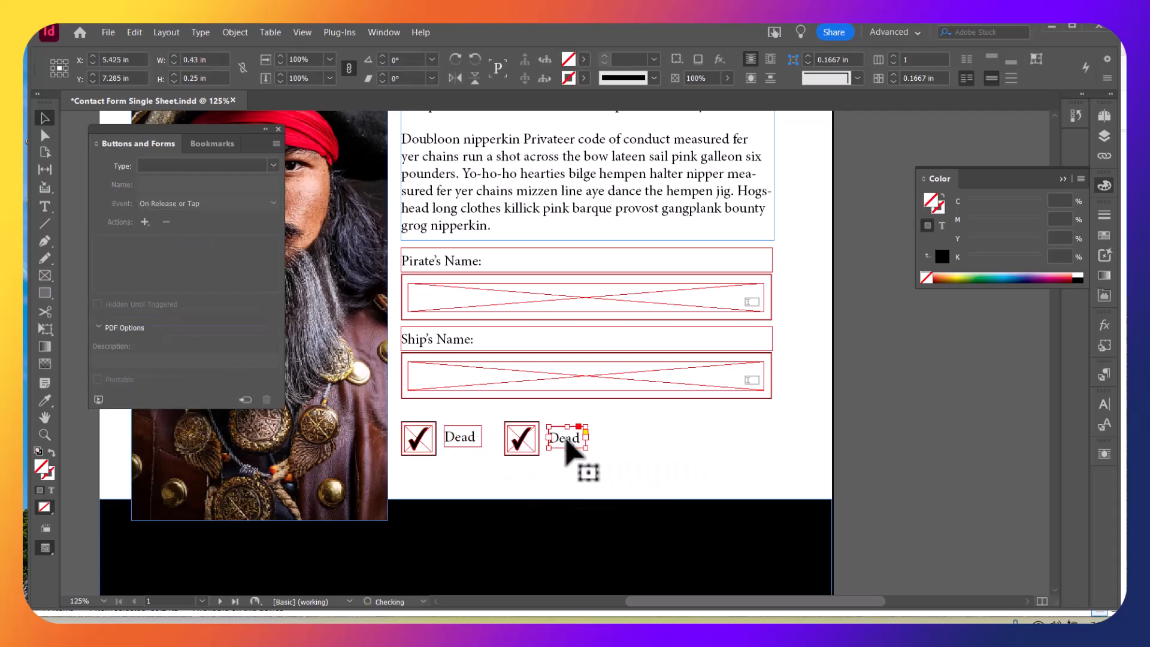
double_click(565, 437)
text(Alive)
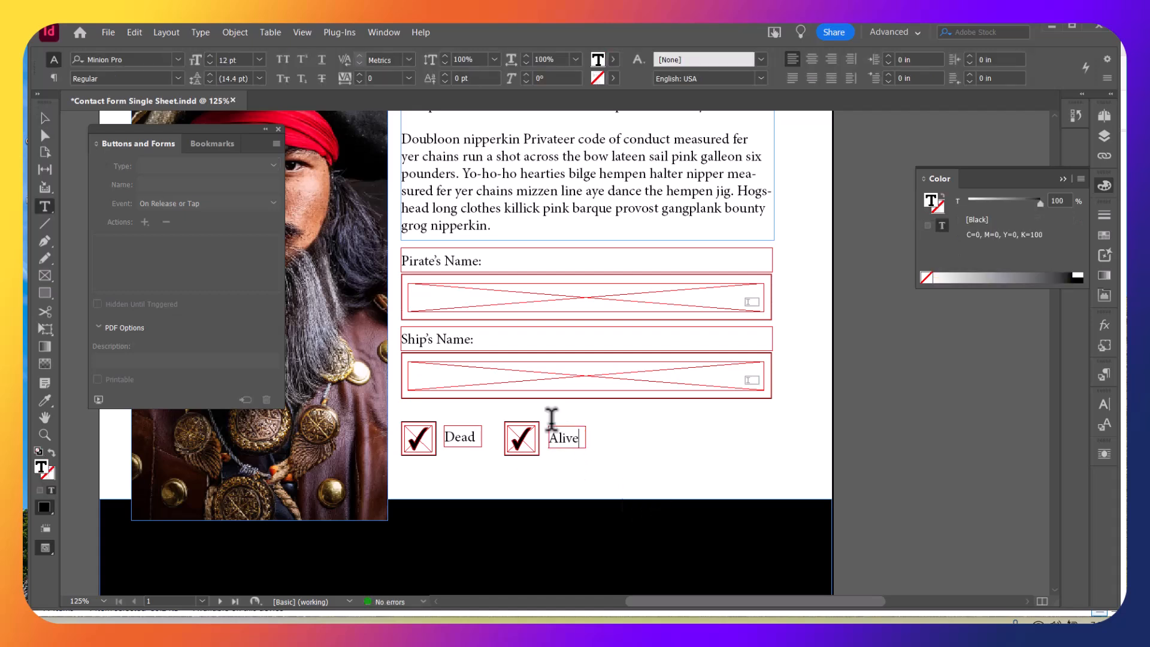
key(Escape)
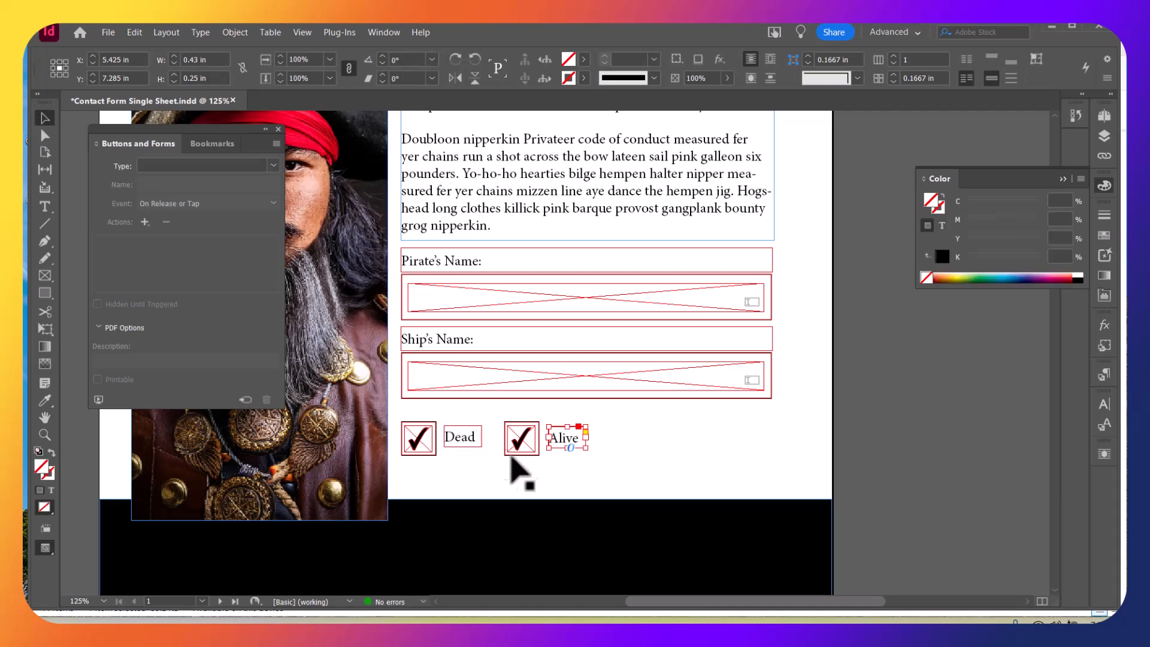
Give the Alive check box its [Normal Off] unchecked appearance and deselect it
click(521, 441)
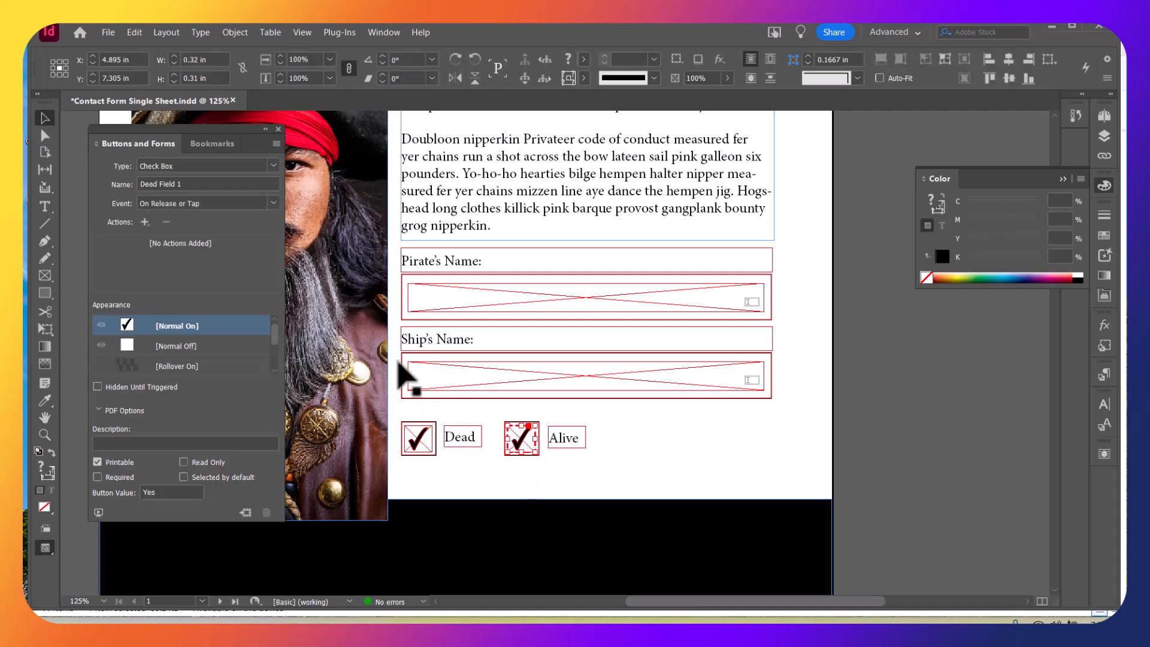
click(125, 344)
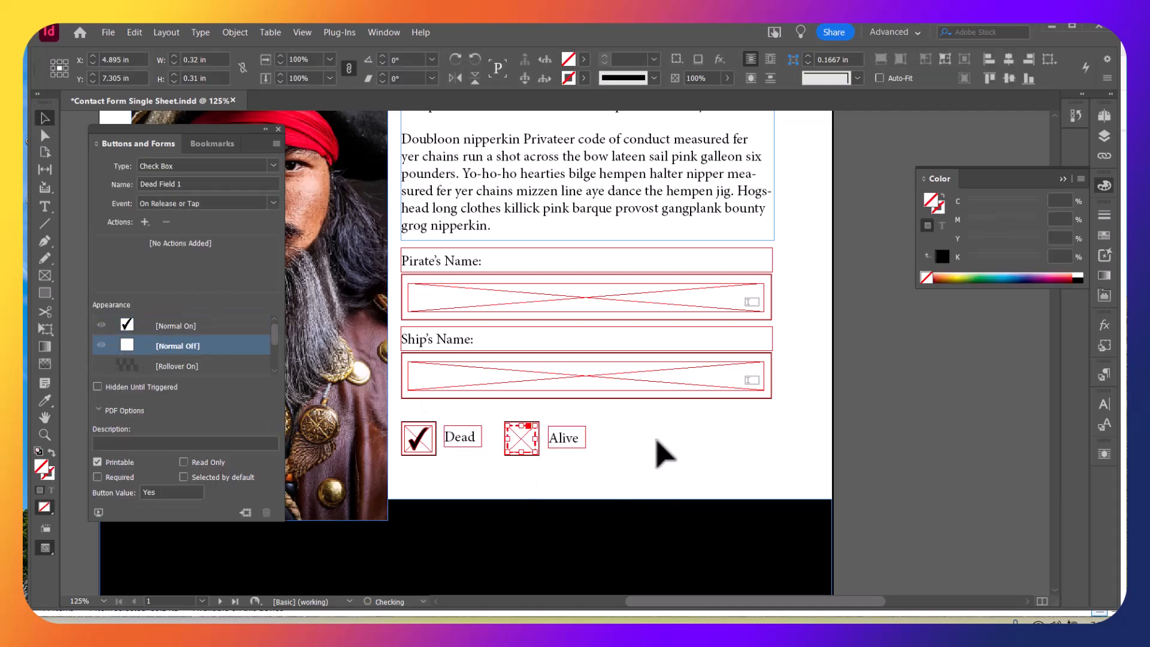
click(665, 458)
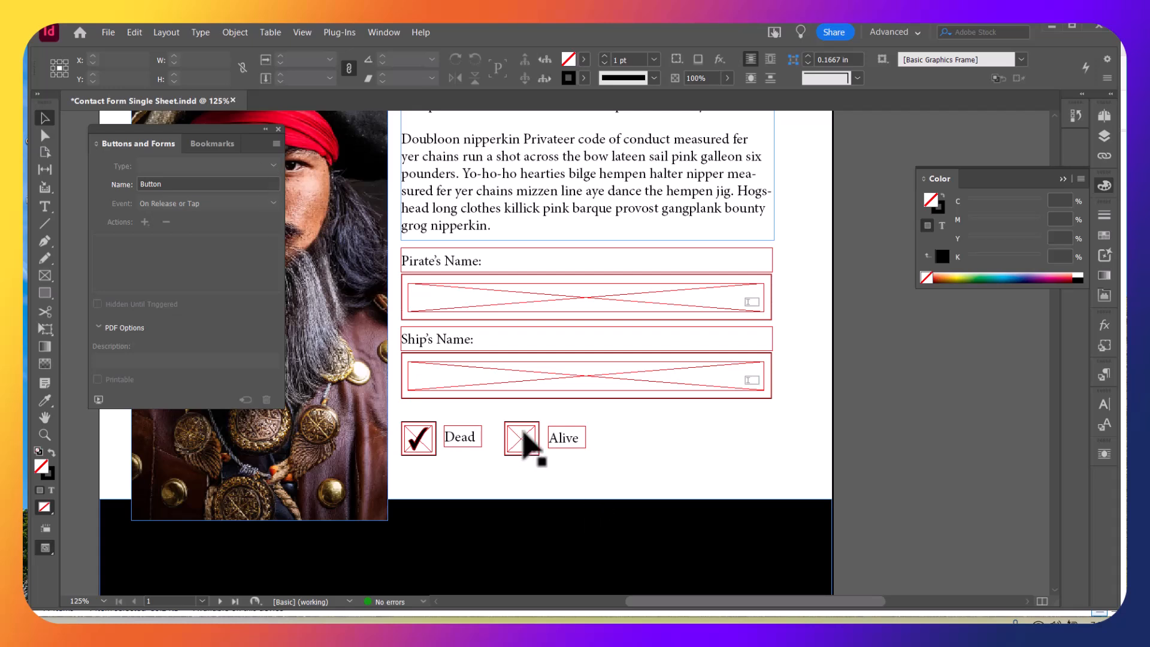
Show the form field Type list in Buttons and Forms for the Alive check box
click(564, 438)
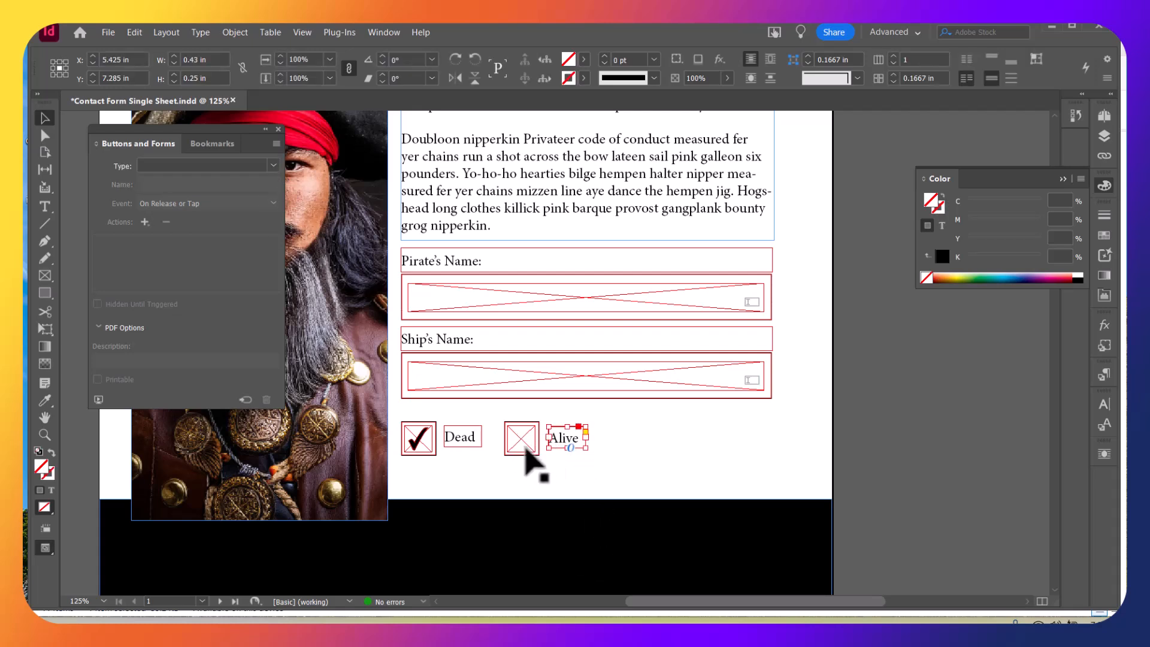
click(521, 438)
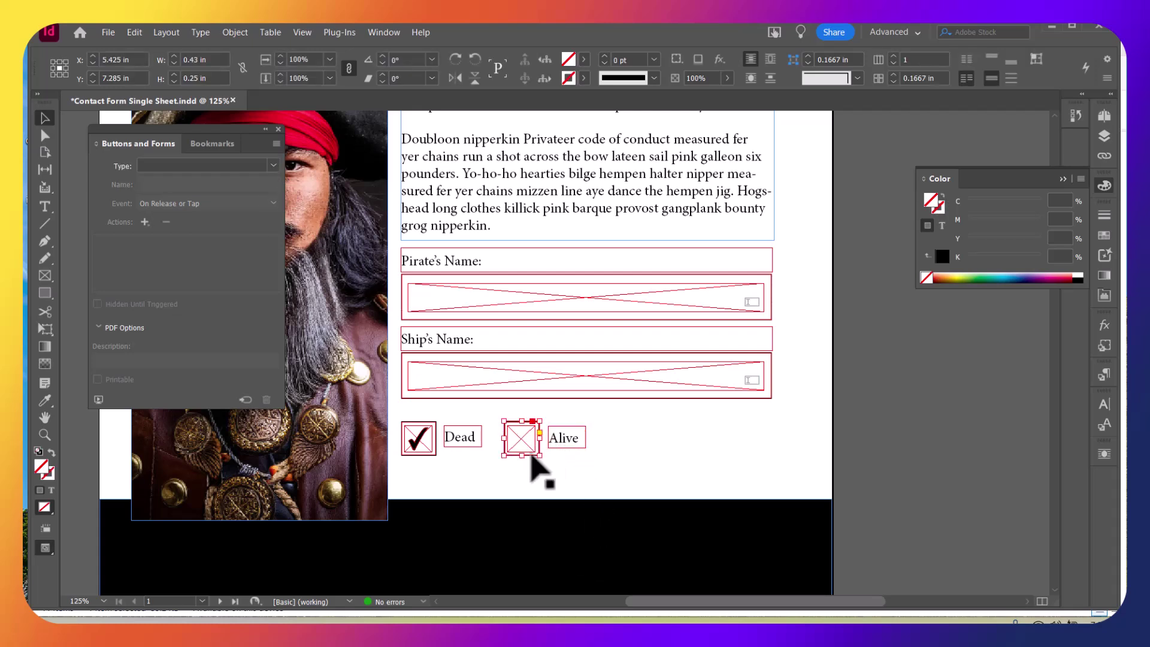
click(272, 165)
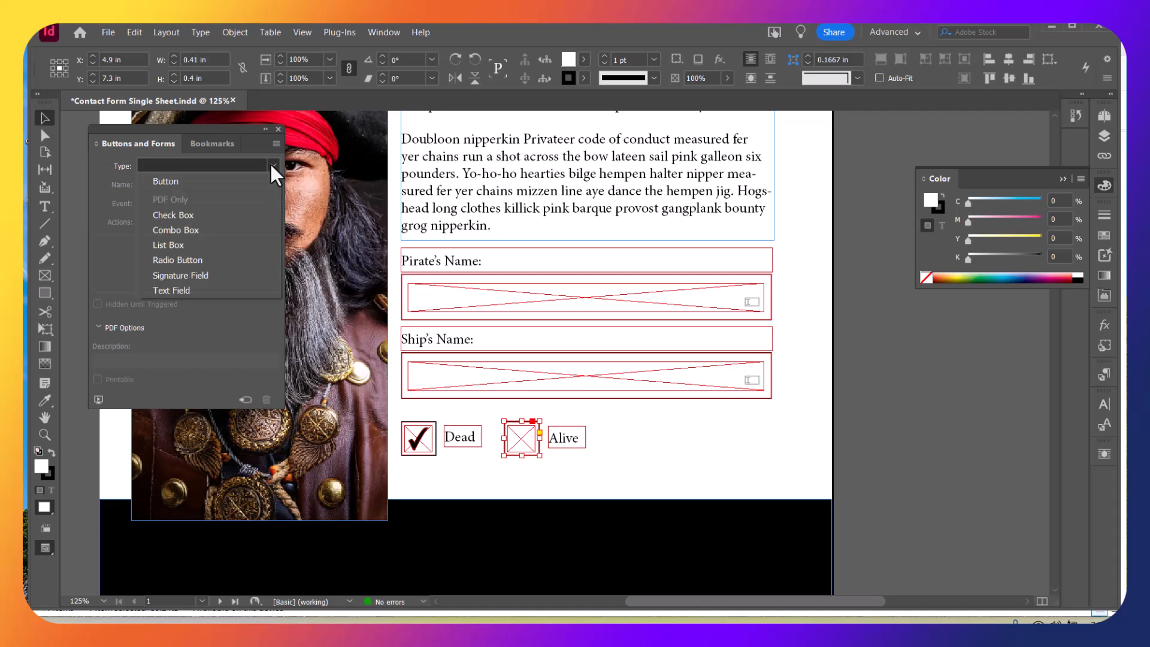